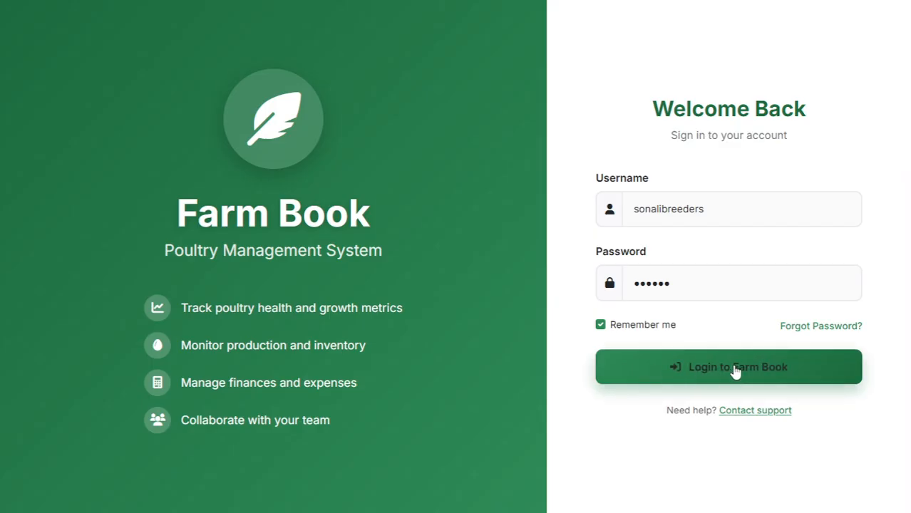
Log in to Farm Book with the saved username and password.
left_click(736, 372)
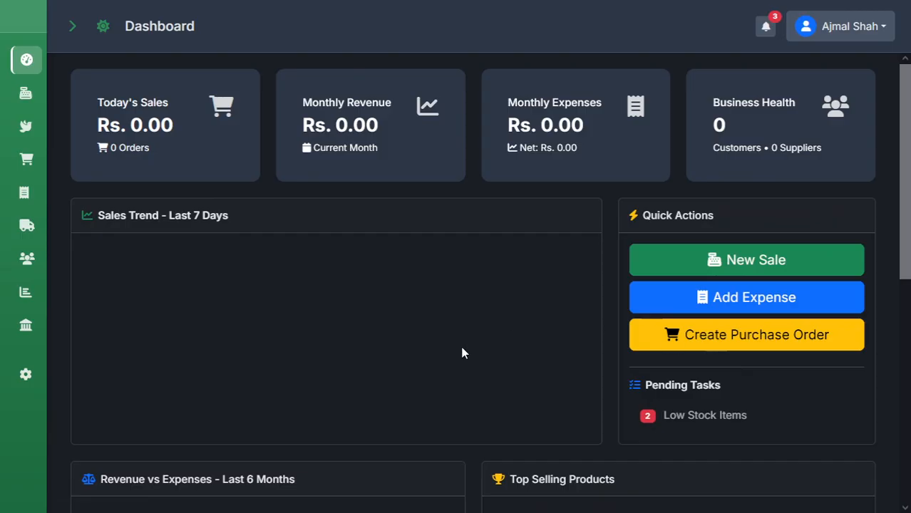
Review the zero dashboard totals, expand the sidebar to show section names, and go to Reports.
scroll(419, 374, "down", 6)
scroll(419, 376, "up", 5)
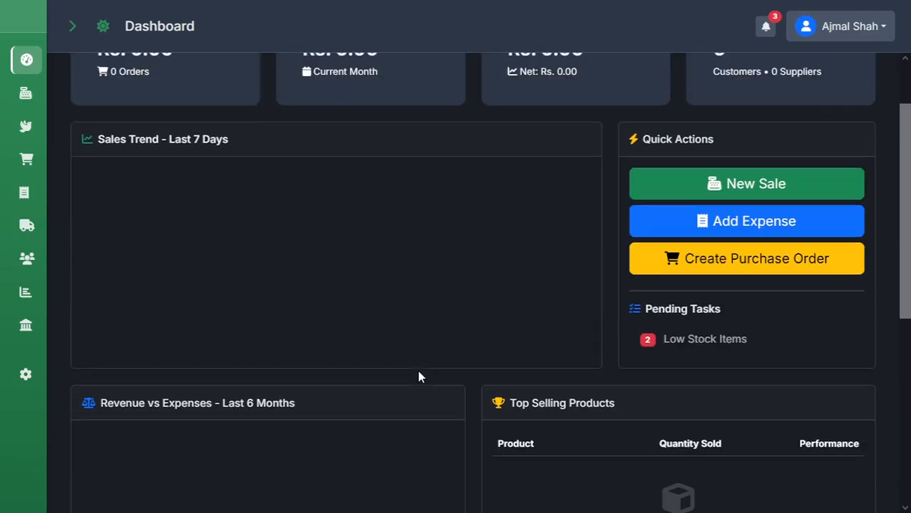
scroll(419, 375, "up", 1)
left_click(71, 36)
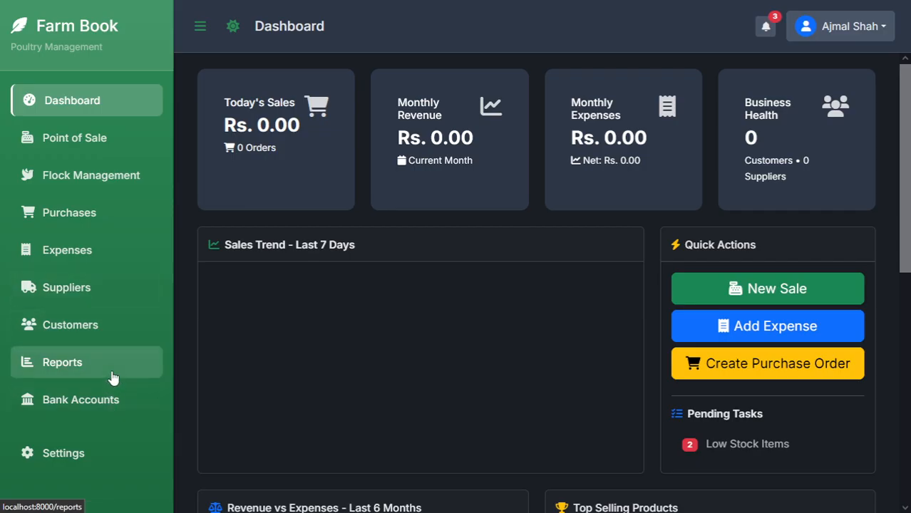
left_click(146, 372)
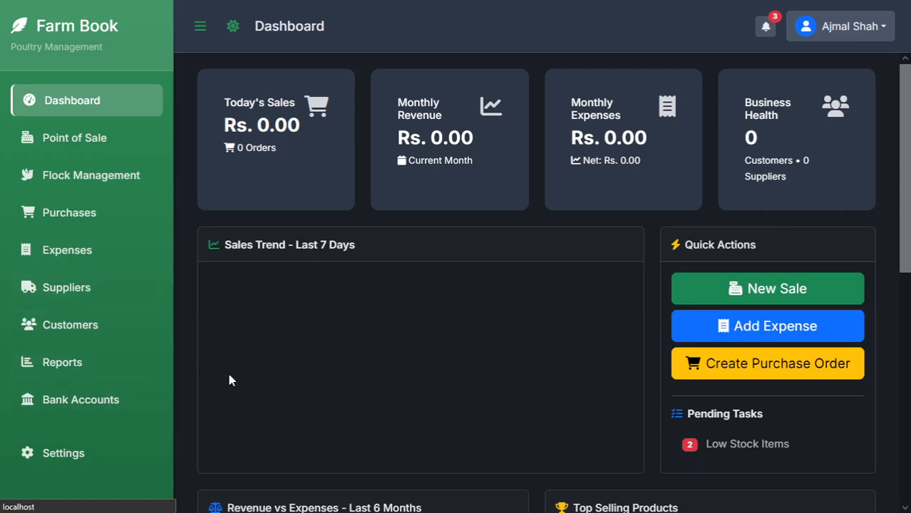
Look over the Sales, Expense, Financial and Operational report categories, all currently at 0.
scroll(230, 383, "down", 2)
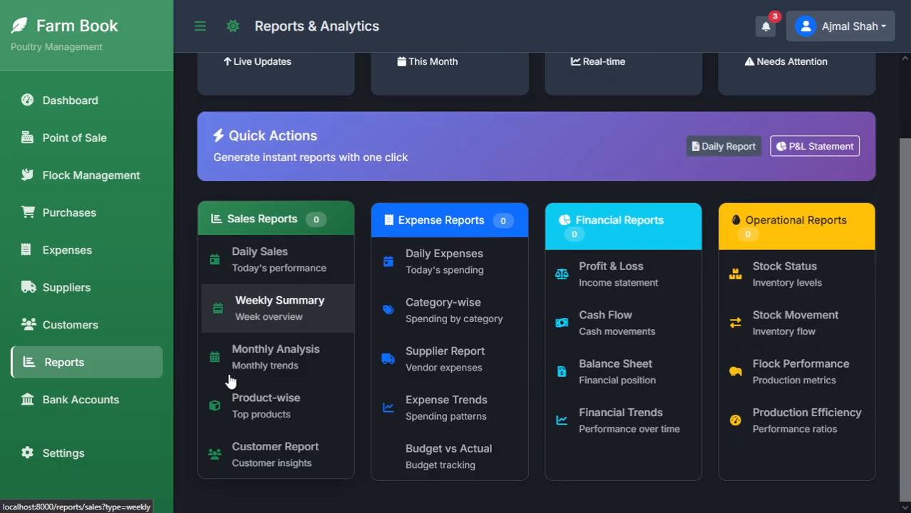
scroll(232, 379, "up", 2)
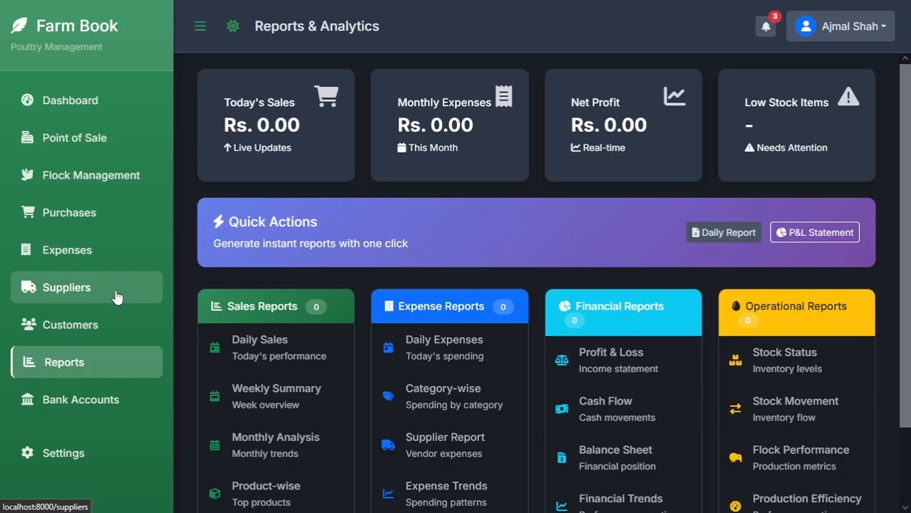
Add supplier Premium Poultry of Rawalpindi Cant., a breeder and Desi chicks supplier.
left_click(118, 295)
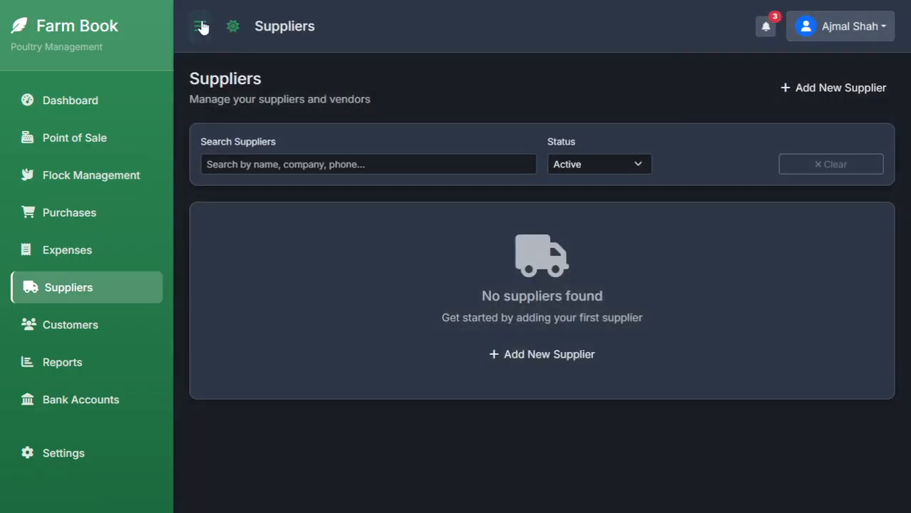
left_click(201, 27)
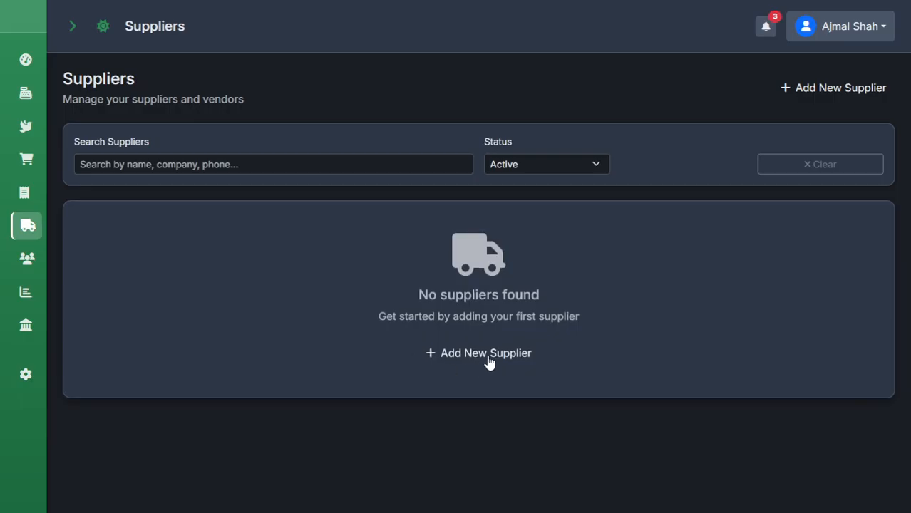
left_click(511, 359)
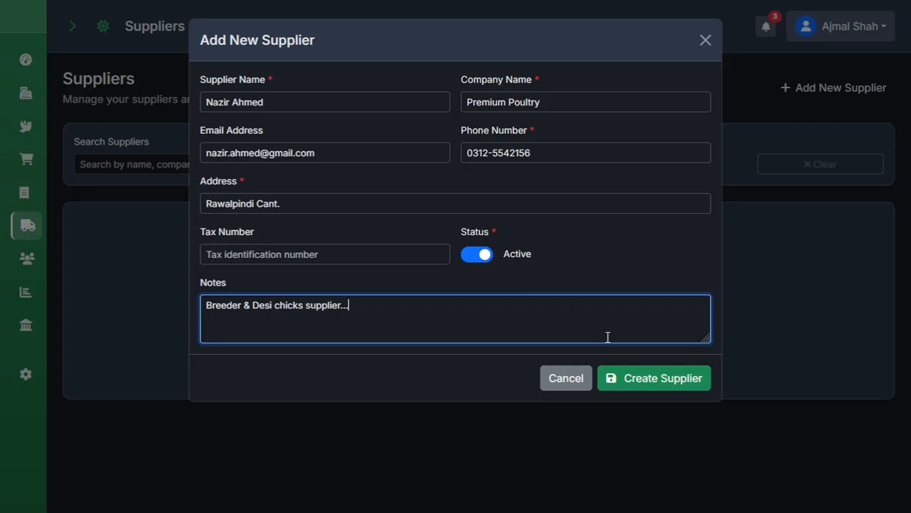
left_click(638, 380)
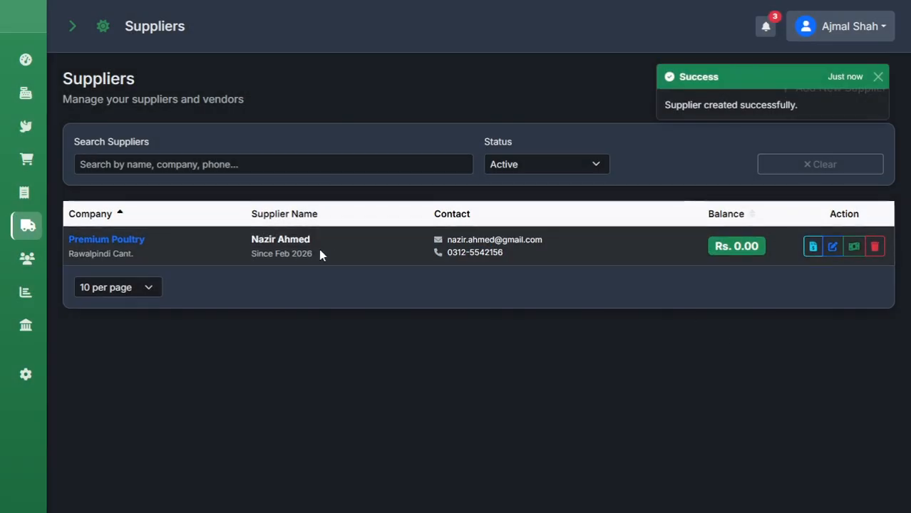
Check Premium Poultry's statement showing zero purchases, payments and balance for Feb 1–15, 2026.
left_click(813, 246)
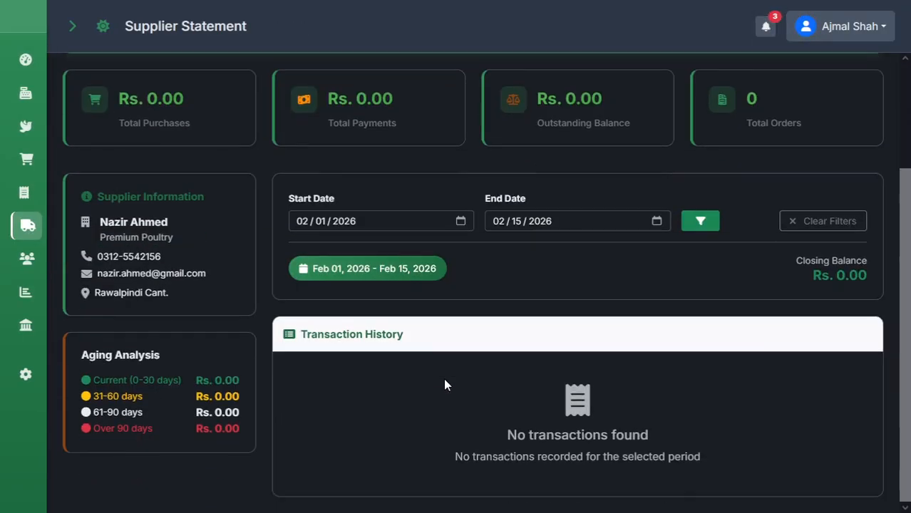
scroll(265, 295, "up", 3)
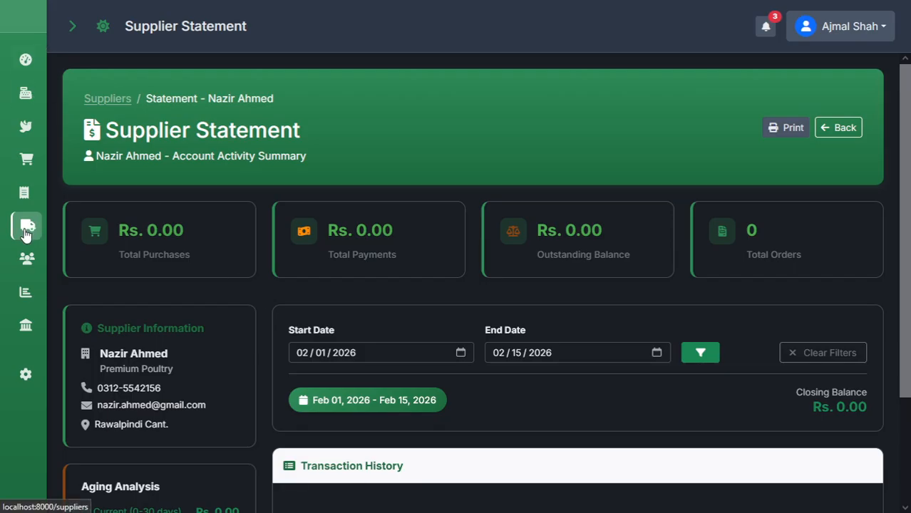
scroll(364, 453, "down", 2)
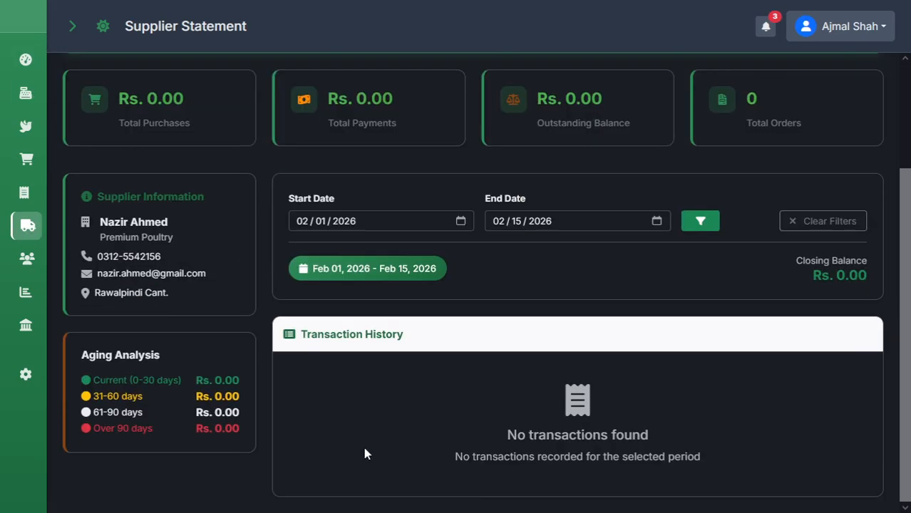
left_click(26, 261)
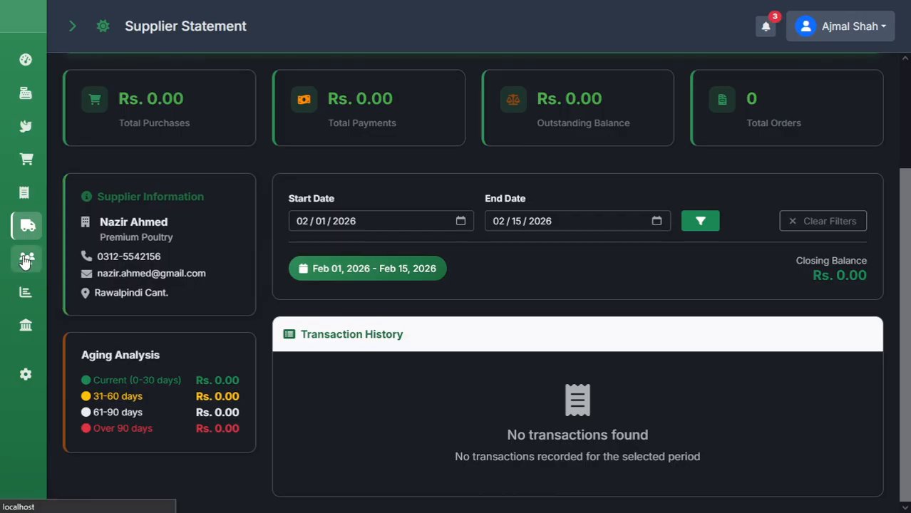
Create active customer Hafiz Poultry, an Islamabad chicken shop and meat supplier.
left_click(521, 360)
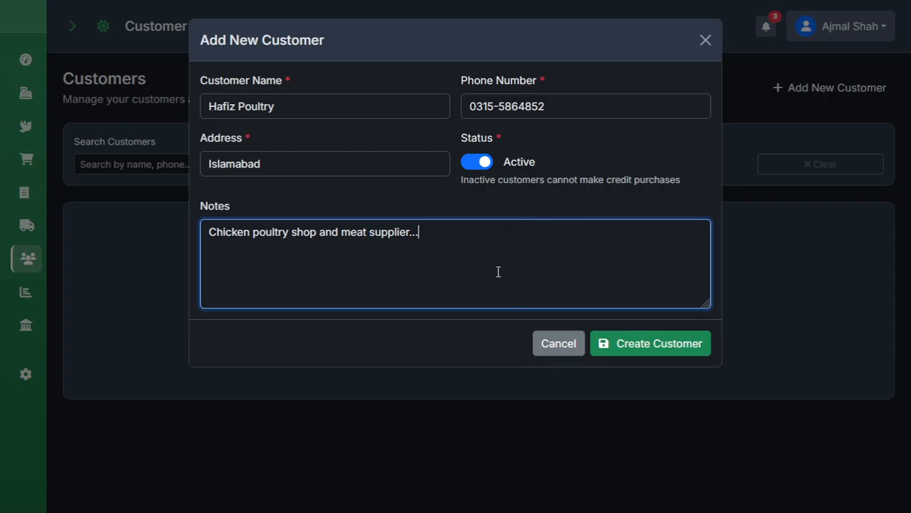
left_click(636, 351)
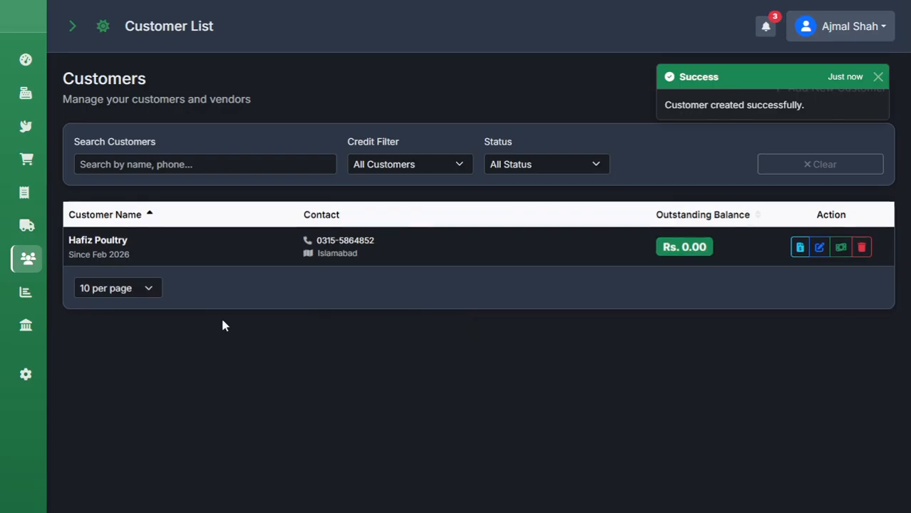
Create an active Bank Alfalah Main Branch business account with opening balance Rs. 12,00,000.
left_click(18, 332)
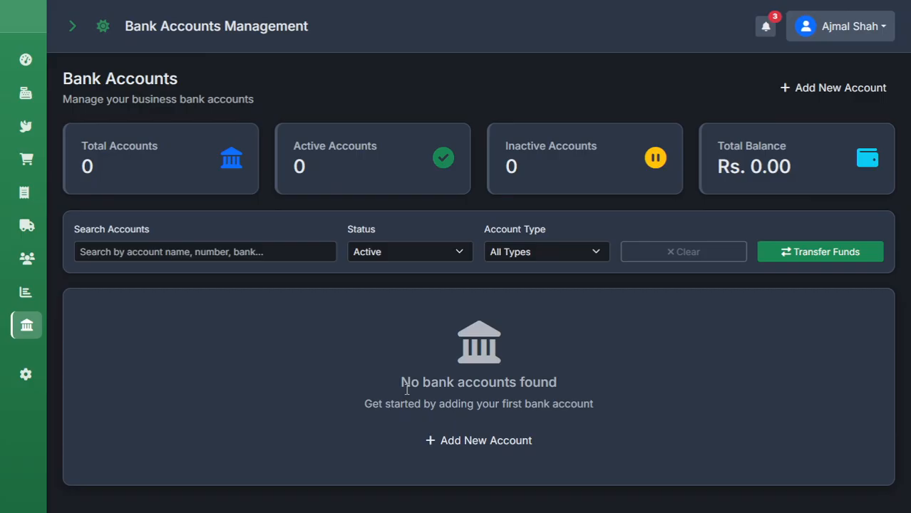
left_click(518, 446)
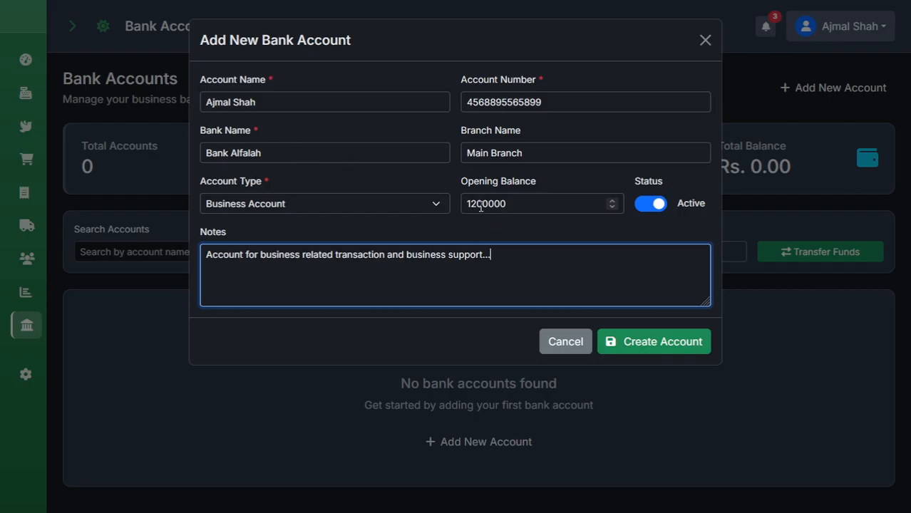
left_click(505, 206)
double_click(502, 209)
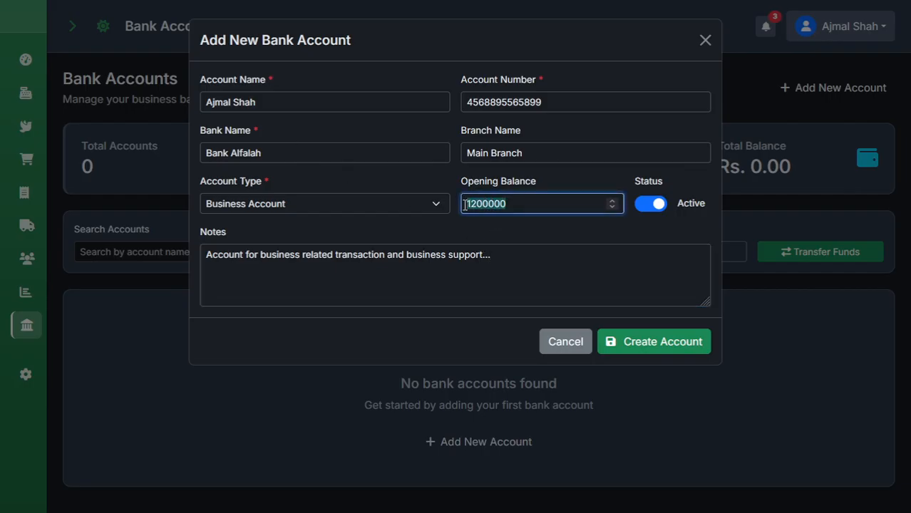
left_click(501, 212)
left_click(665, 350)
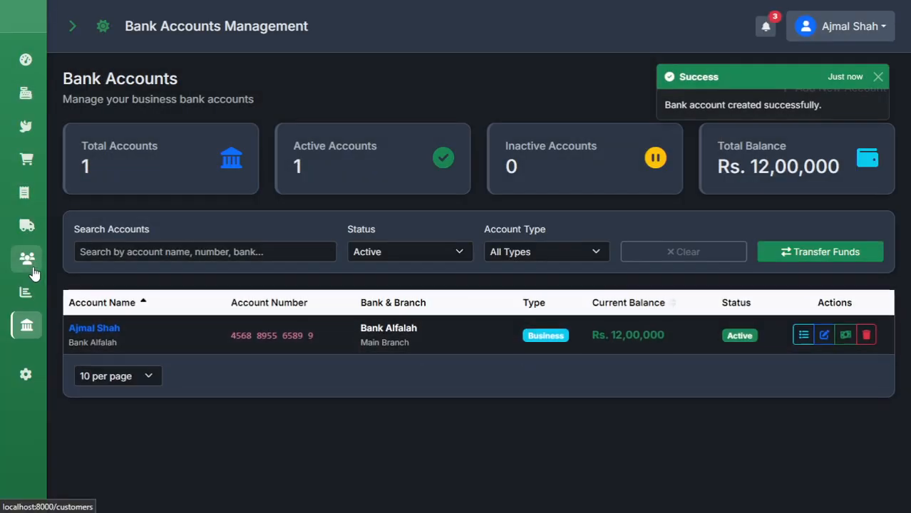
Move through Customers and Suppliers to the still-empty Purchase Orders page.
left_click(26, 241)
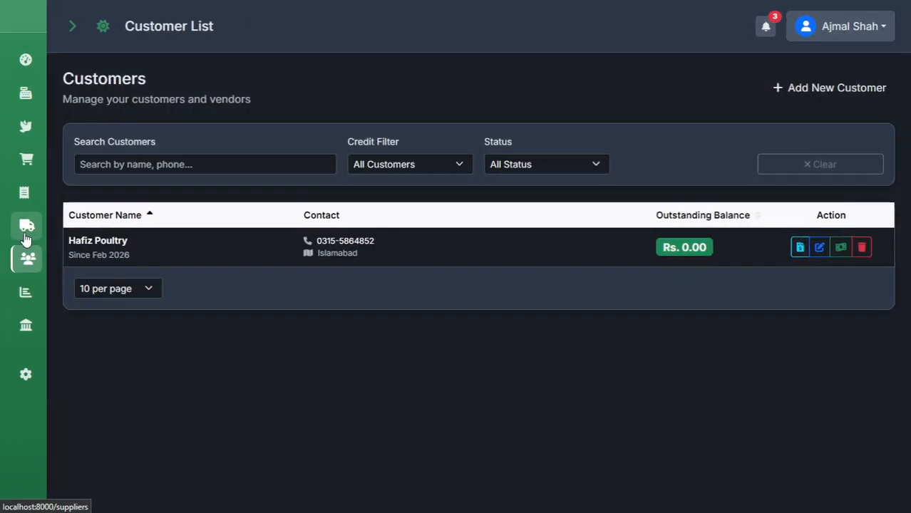
left_click(27, 241)
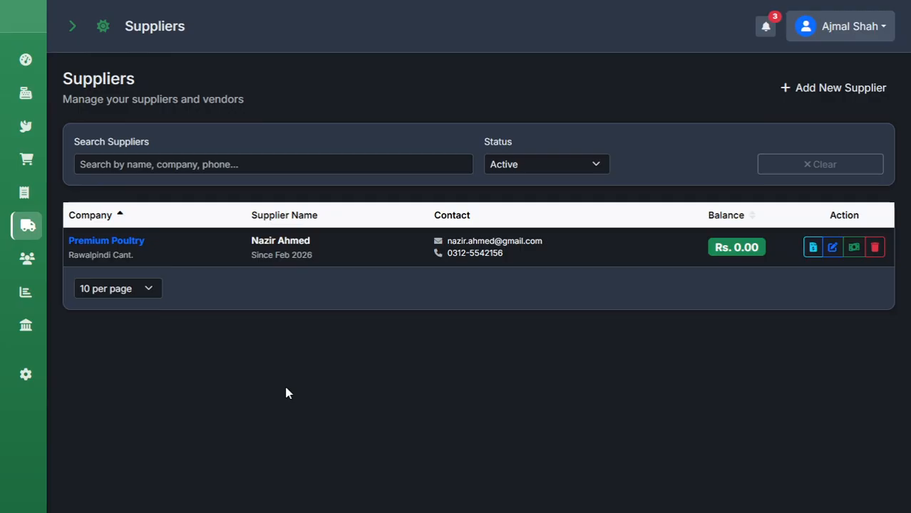
left_click(72, 32)
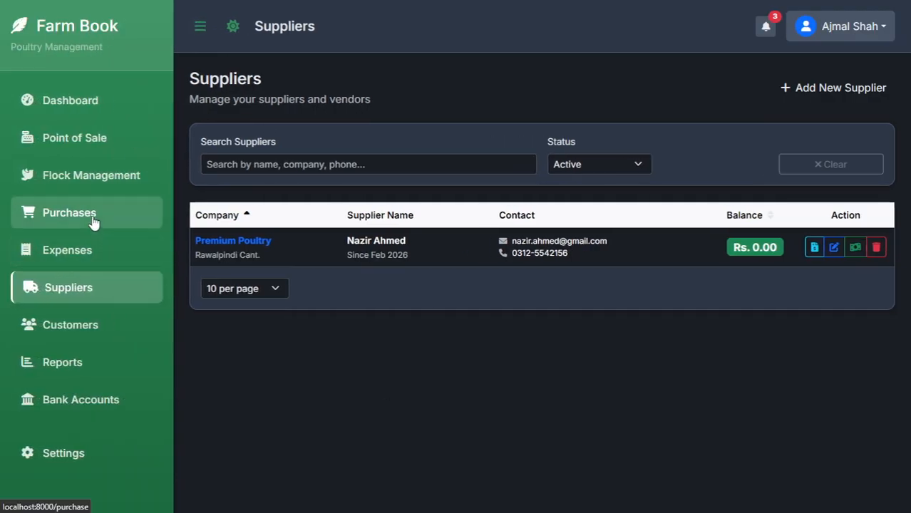
left_click(93, 222)
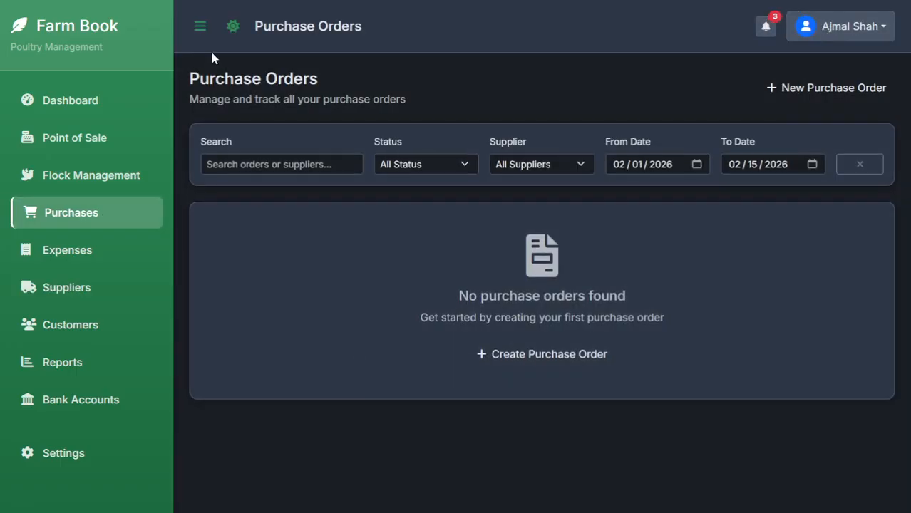
Start a purchase order from Premium Poultry dated 02/15/2026 with status Completed.
left_click(203, 30)
left_click(451, 359)
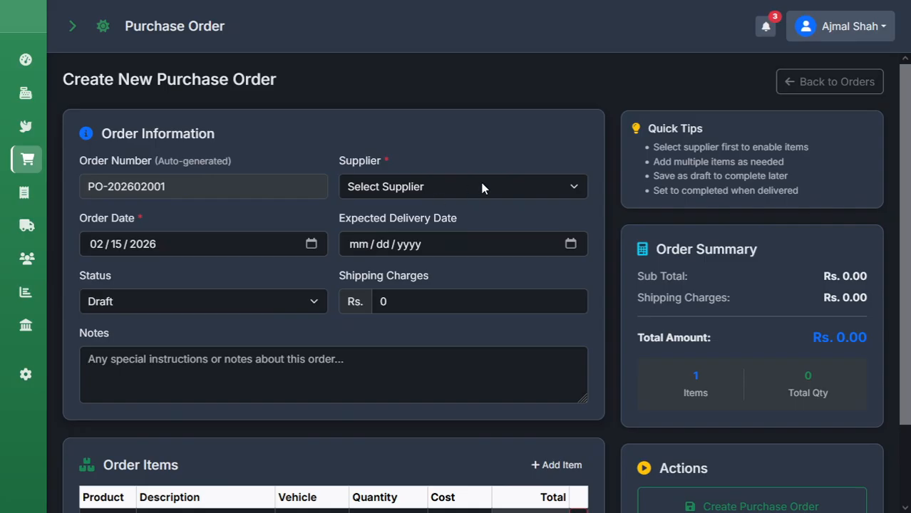
left_click(482, 186)
left_click(431, 238)
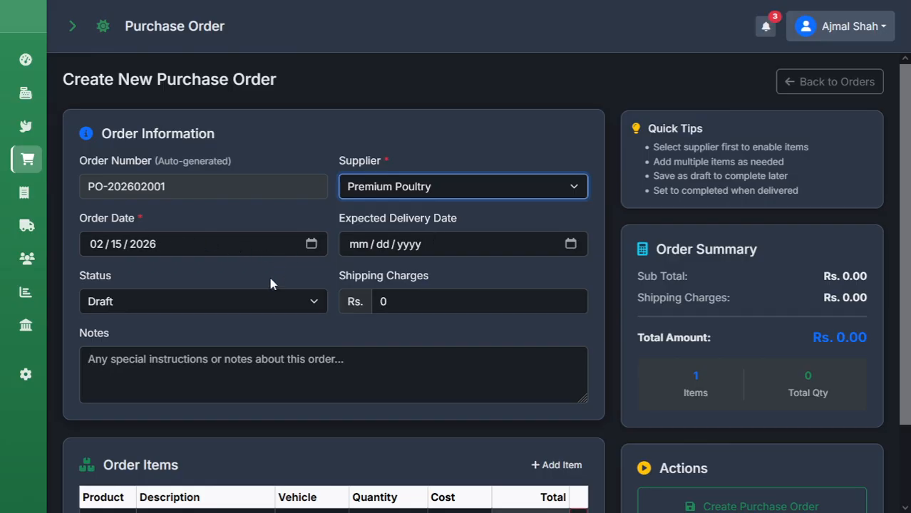
left_click(247, 308)
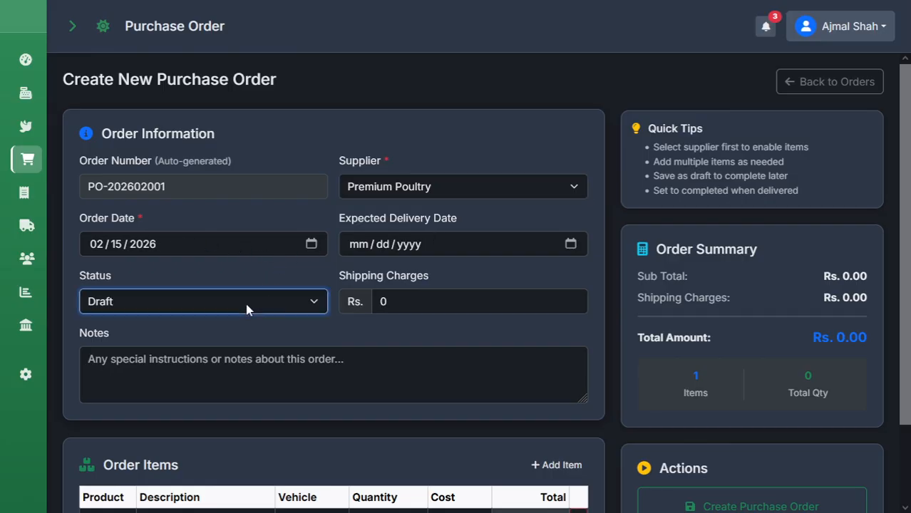
left_click(141, 389)
left_click(194, 388)
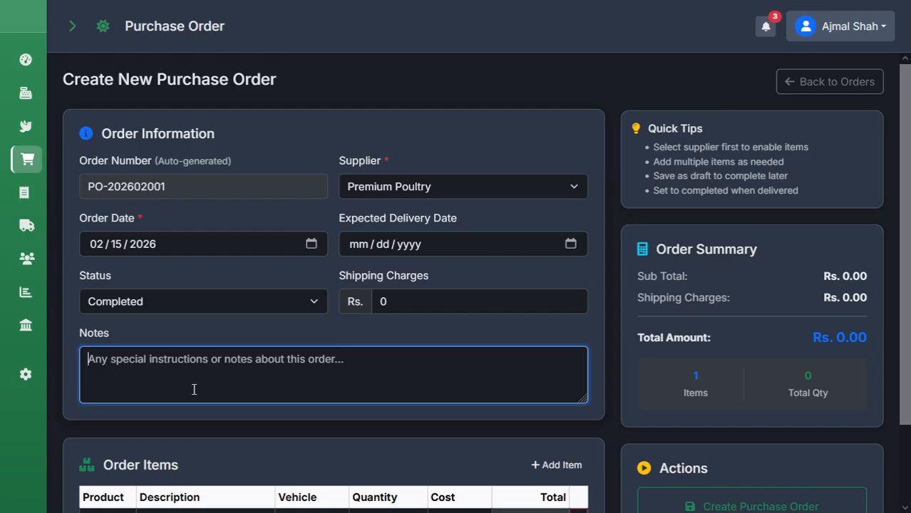
scroll(142, 423, "down", 2)
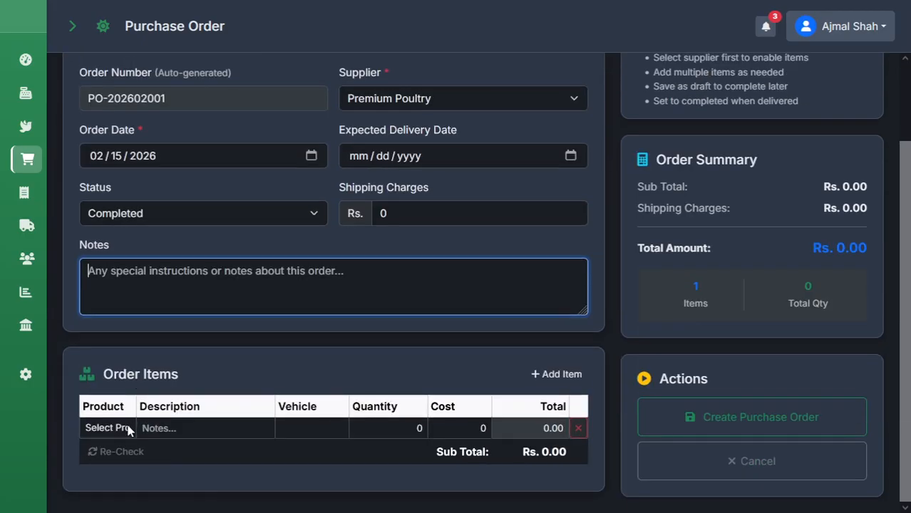
Fill the first item: Broiler chicken, description Murree, vehicle 1257, 1200 kg at 290.
left_click(236, 389)
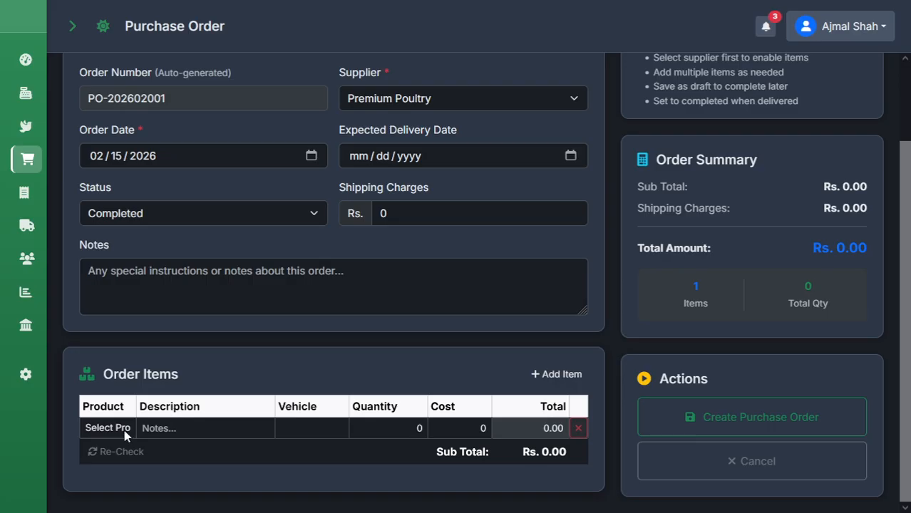
left_click(128, 365)
left_click(185, 429)
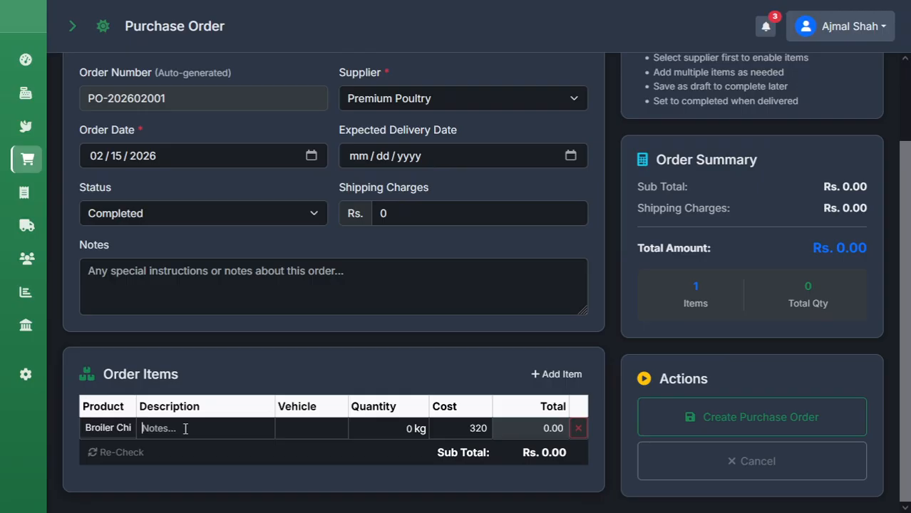
type("Murree")
key("Tab")
type("1257")
key("Tab")
type("1200")
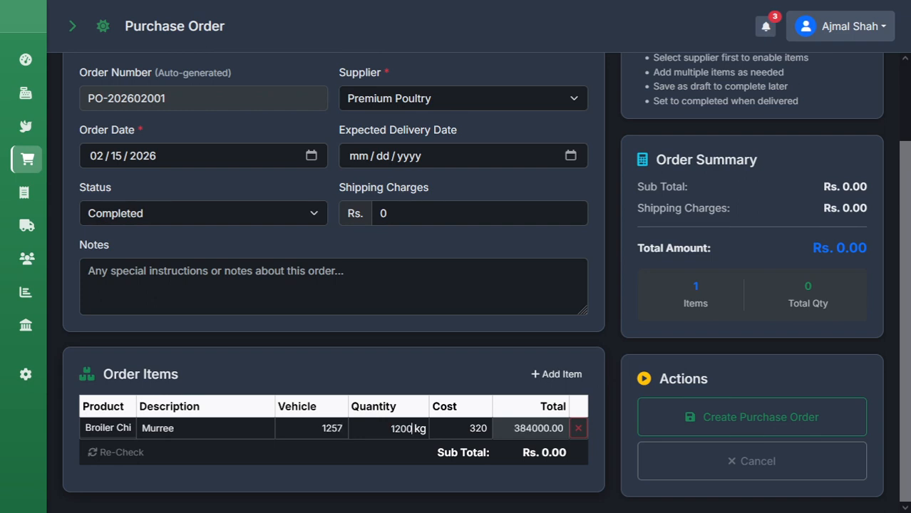
key("Tab")
type("290")
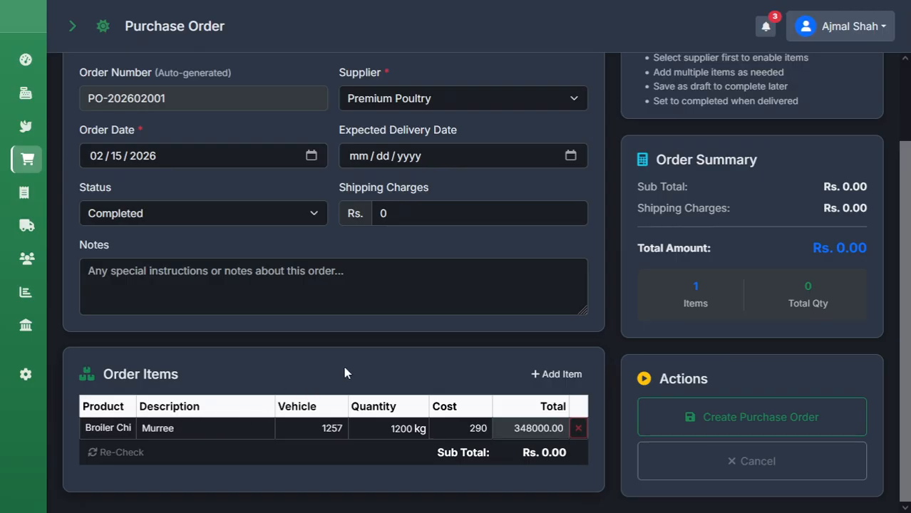
Add Desi Chicken (Rawalpindi, vehicle 5780, 750 kg at 350), recheck totals, and create the order.
left_click(555, 378)
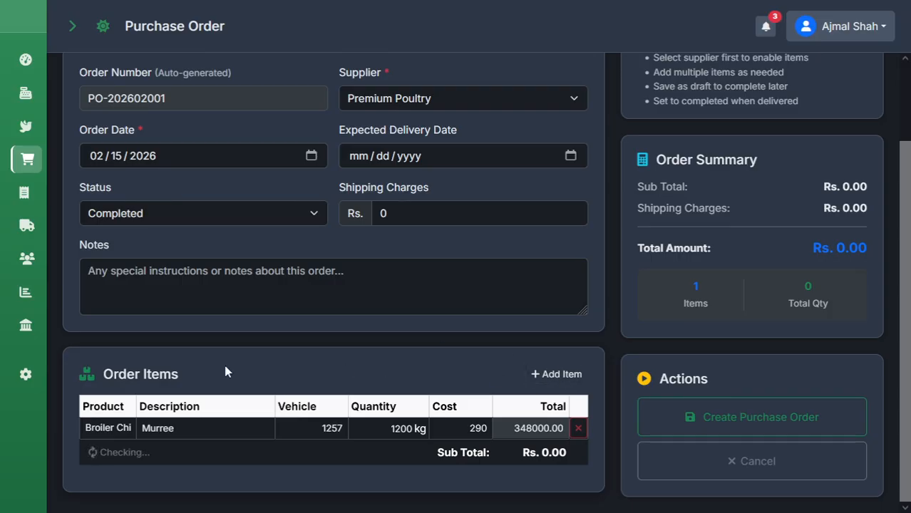
left_click(114, 456)
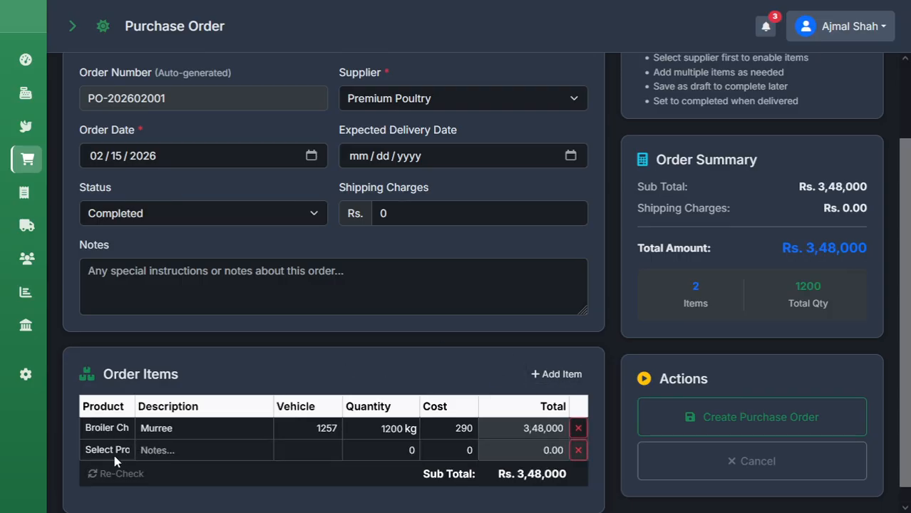
left_click(126, 400)
left_click(170, 453)
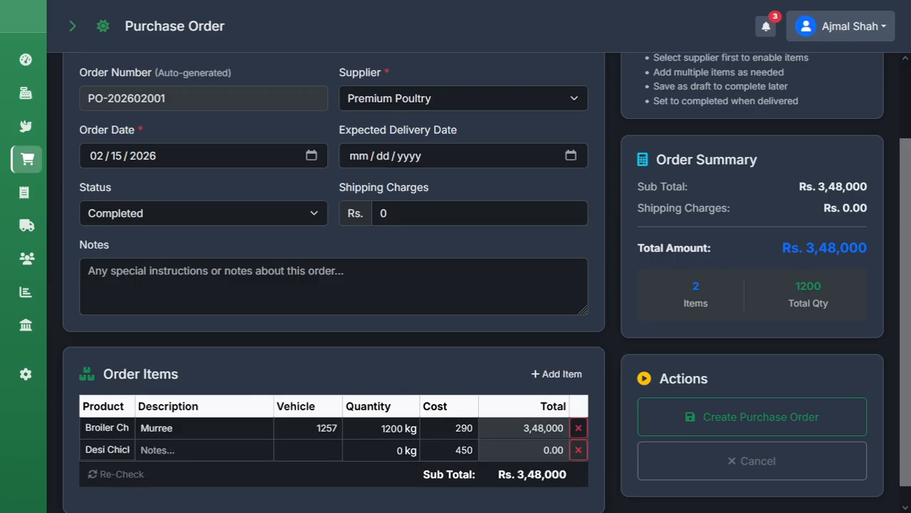
type("Rawalpindi")
key("Tab")
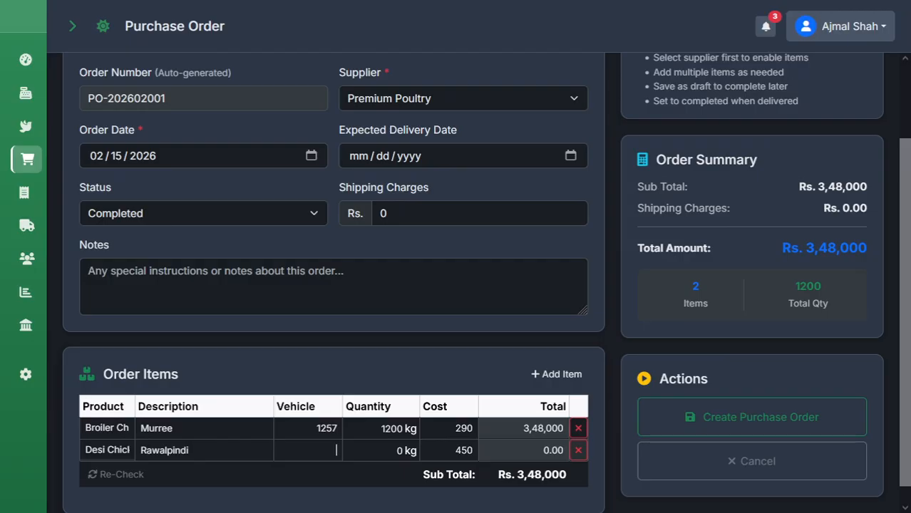
type("5780")
key("Tab")
type("750")
key("Tab")
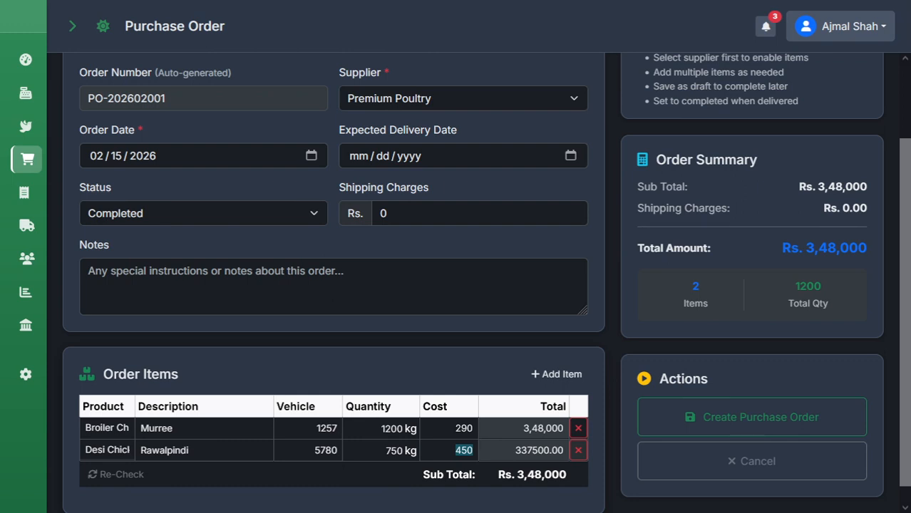
type("350")
key("Tab")
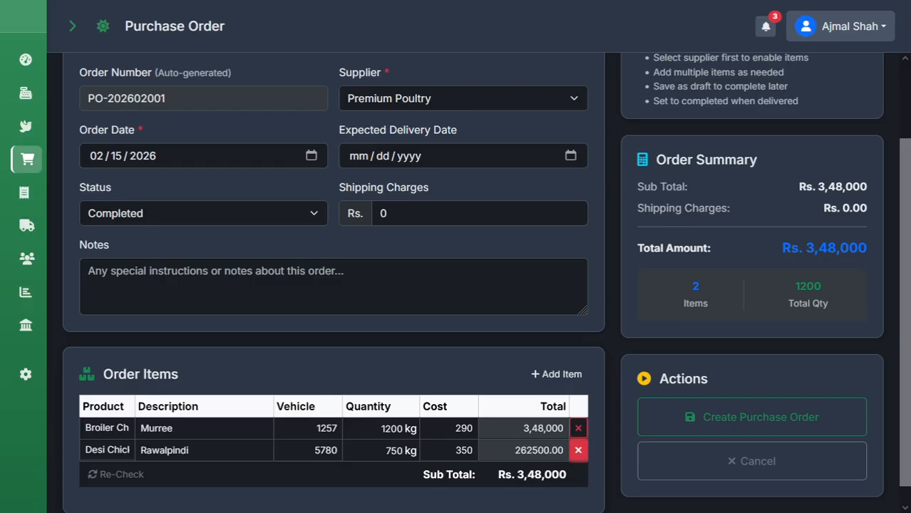
left_click(107, 474)
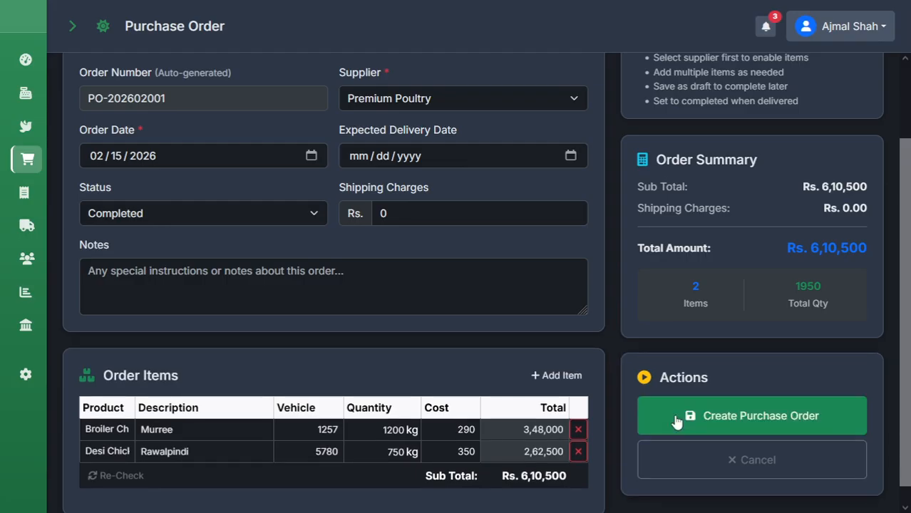
left_click(676, 421)
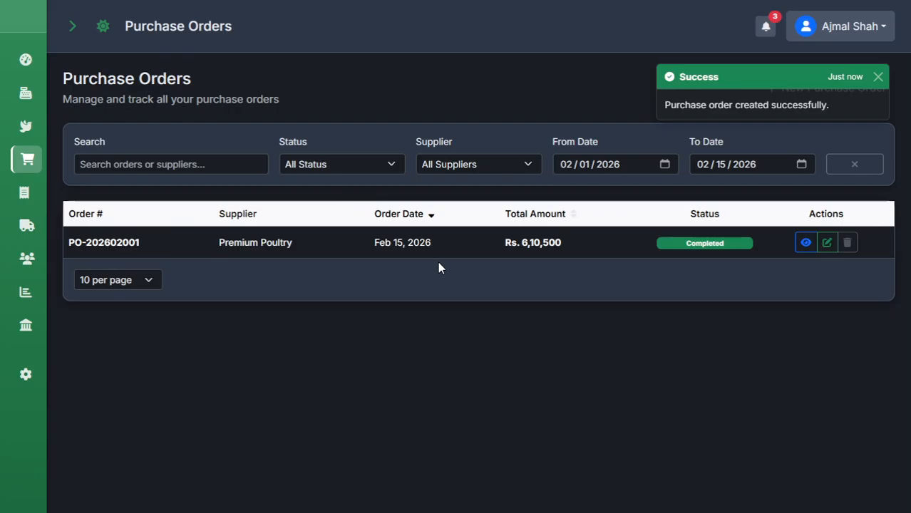
View PO-202602001's summary and notes, preview its printable version, then return to its details.
left_click(805, 243)
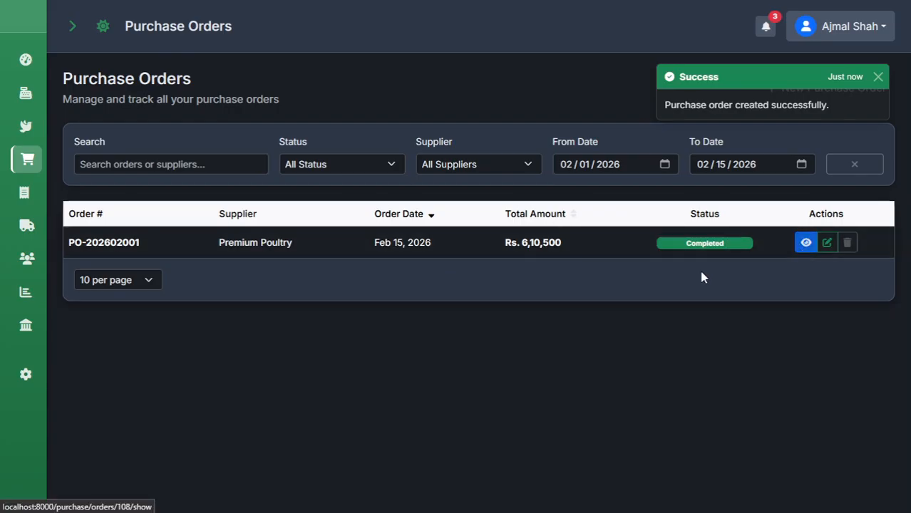
left_click(804, 245)
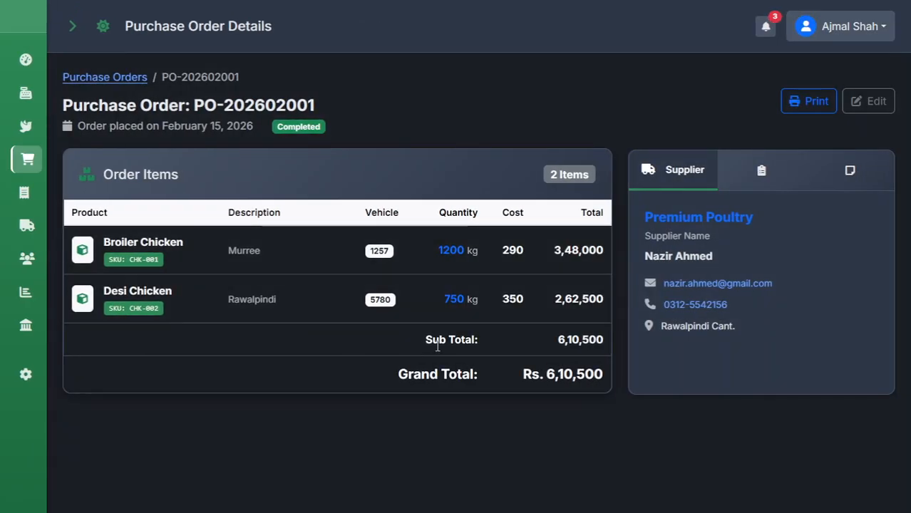
left_click(742, 166)
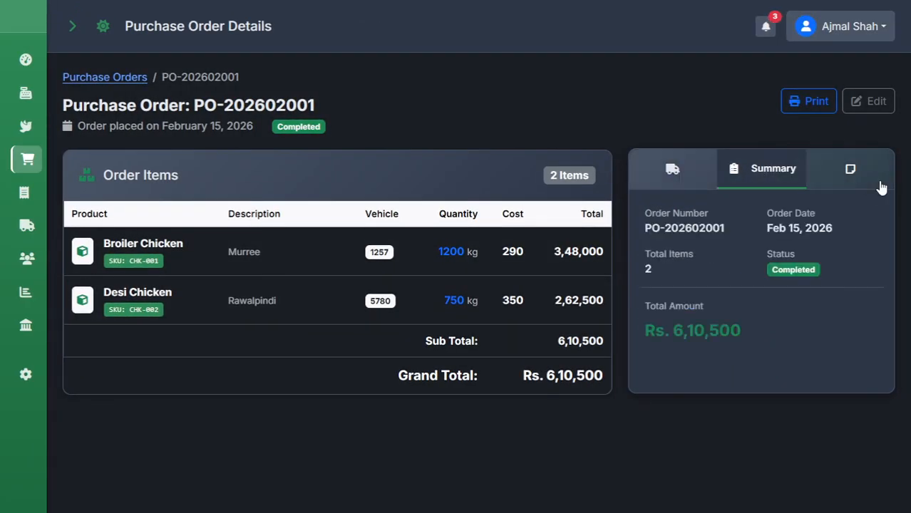
left_click(845, 179)
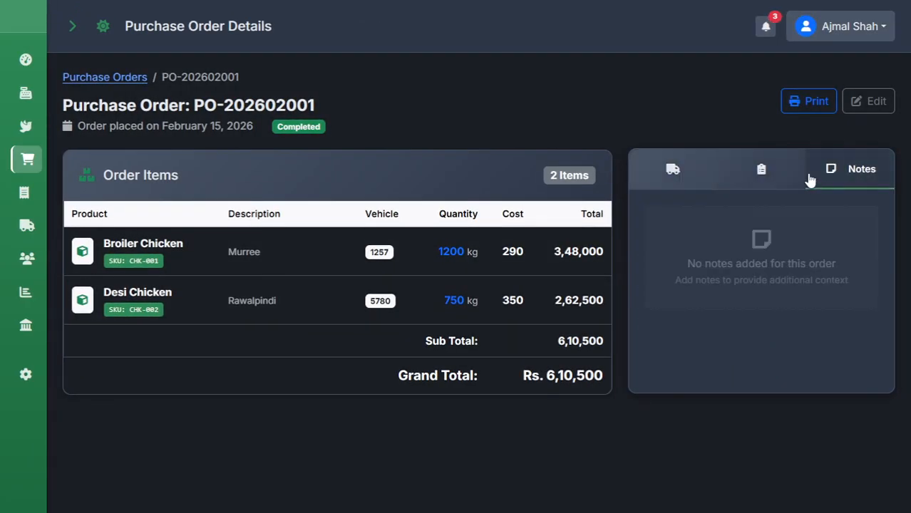
left_click(799, 113)
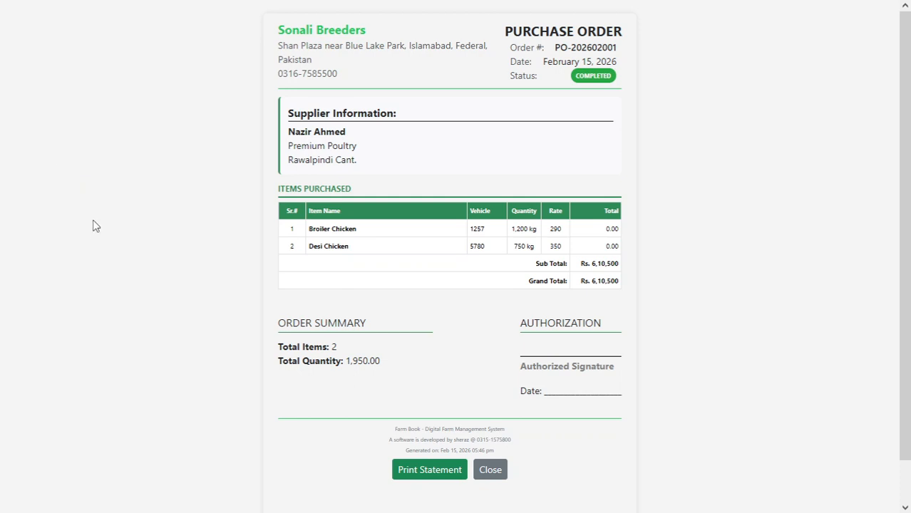
mouse_move(43, 4)
left_click(39, 41)
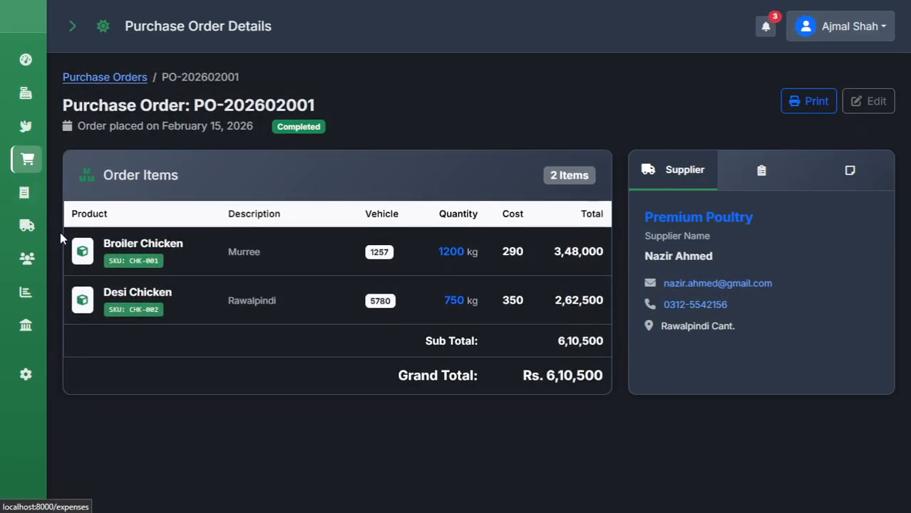
Check the Premium Poultry statement showing Rs. 6,10,500 owed for PO-202602001, then return to Suppliers.
left_click(28, 164)
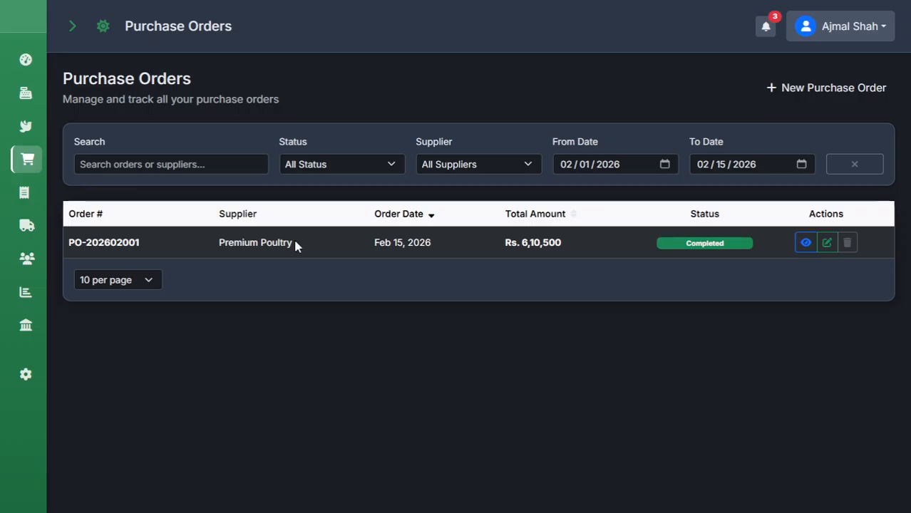
left_click_drag(298, 245, 209, 245)
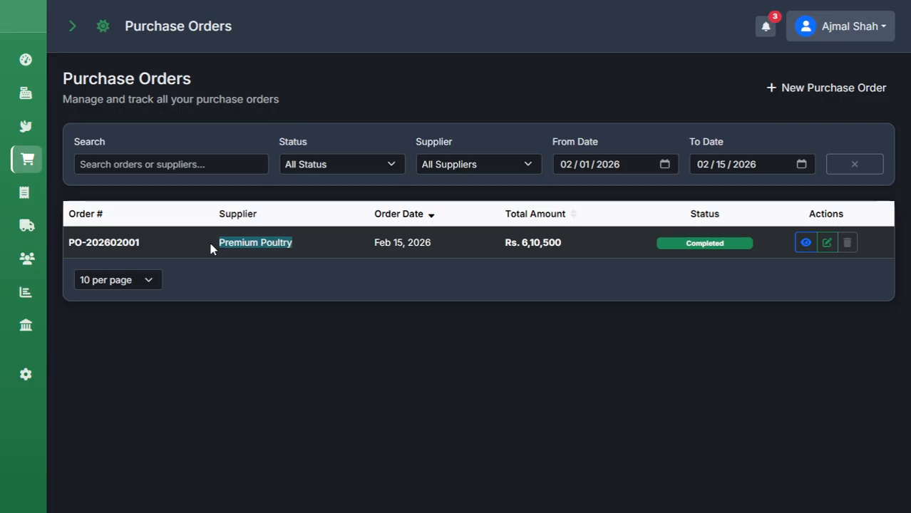
left_click(26, 225)
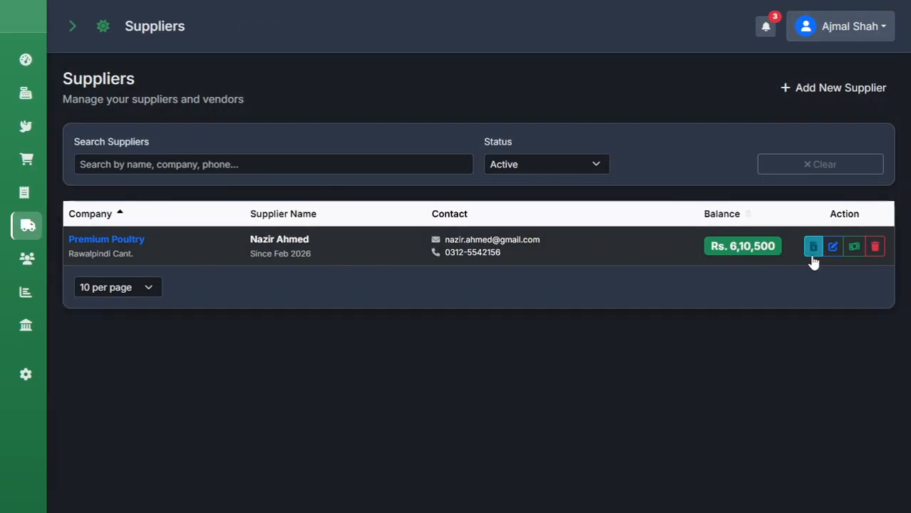
left_click(813, 247)
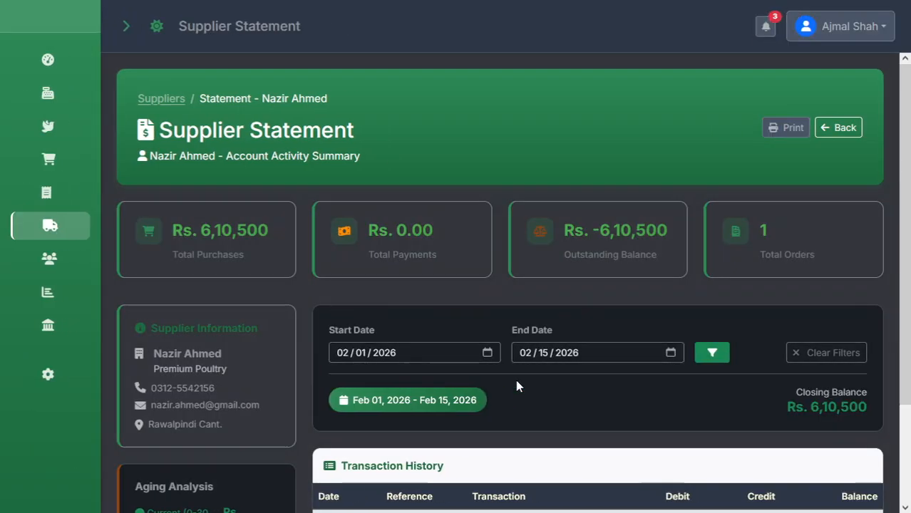
scroll(515, 379, "down", 2)
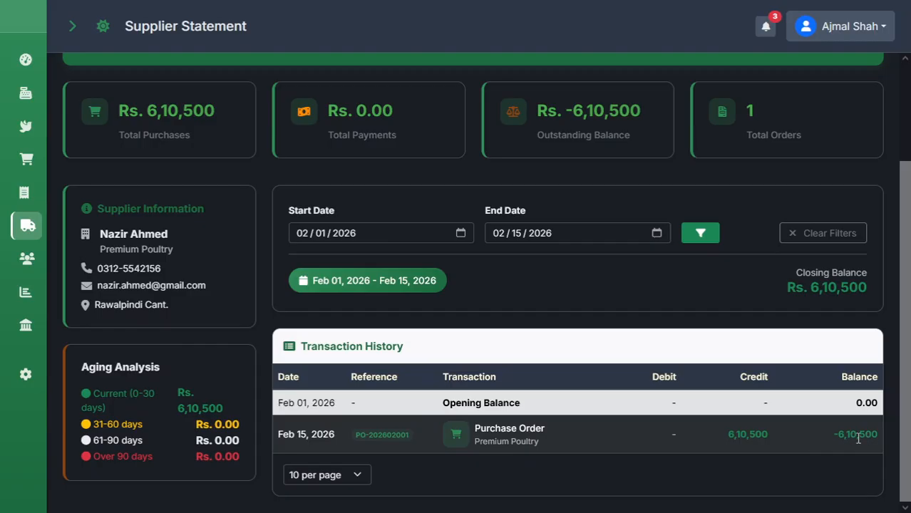
left_click(26, 230)
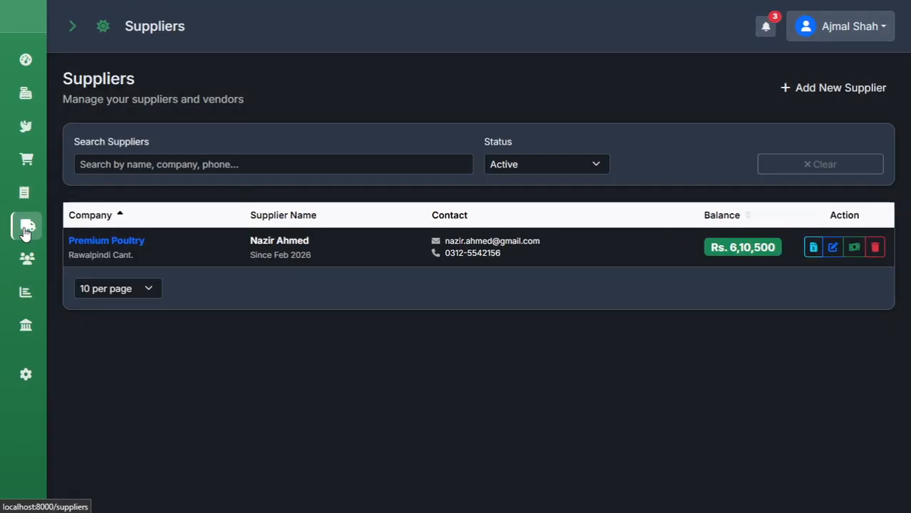
Start a payment to Premium Poultry for 600000.
left_click(855, 247)
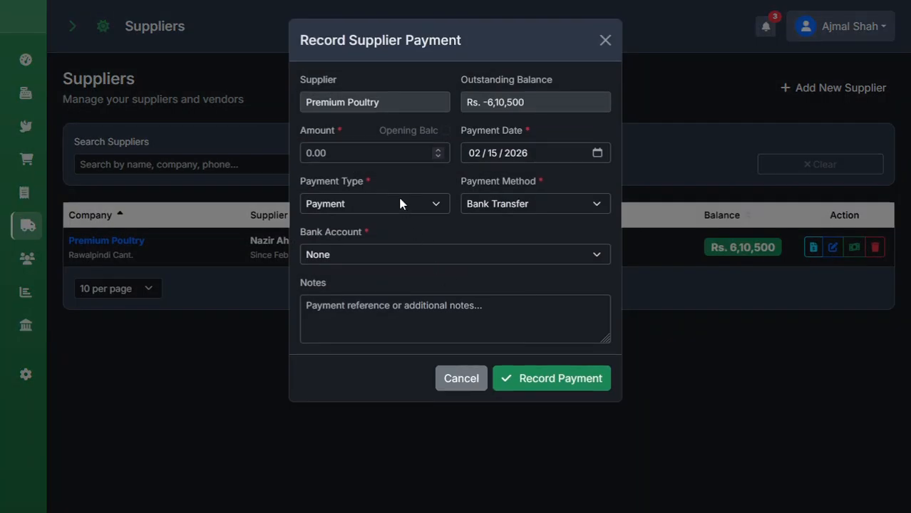
left_click(395, 149)
type("600000")
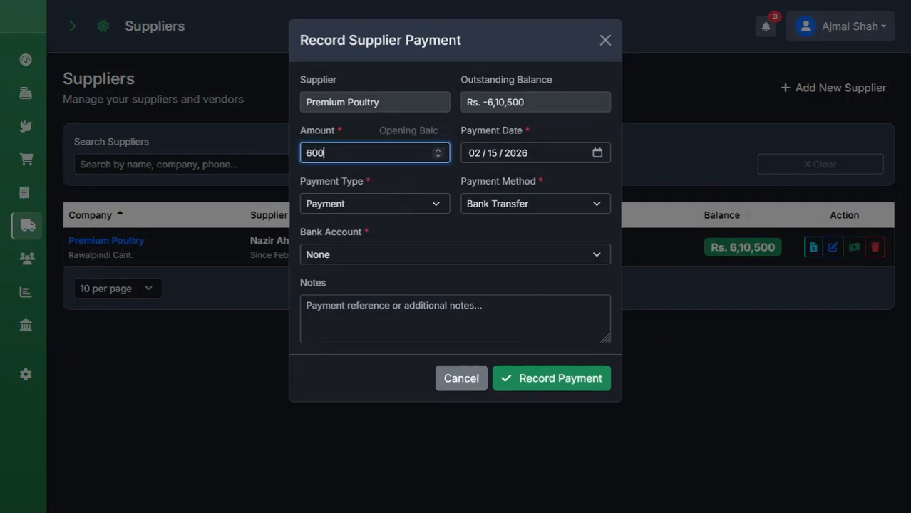
key("Left")
key("Left")
key("Left")
Pay by Bank Transfer from Bank Alfalah, note the transfer reference, and record the payment.
left_click(373, 206)
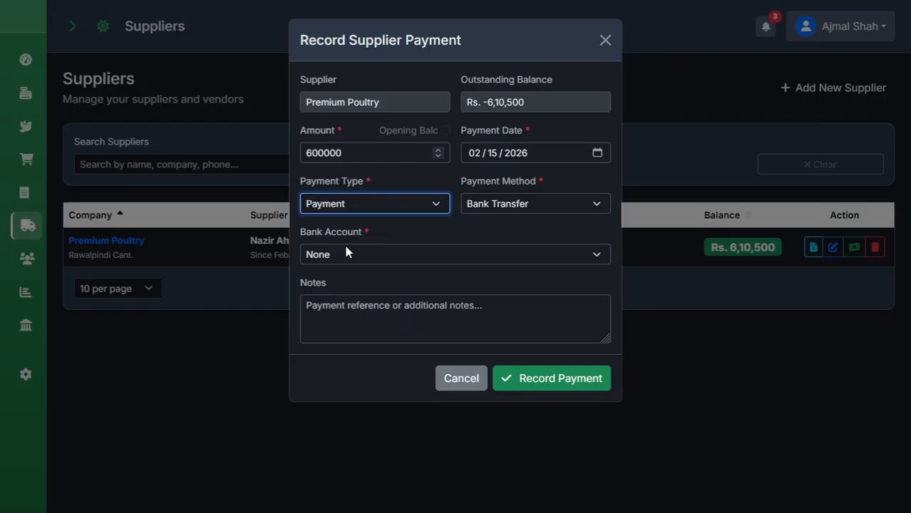
left_click(536, 205)
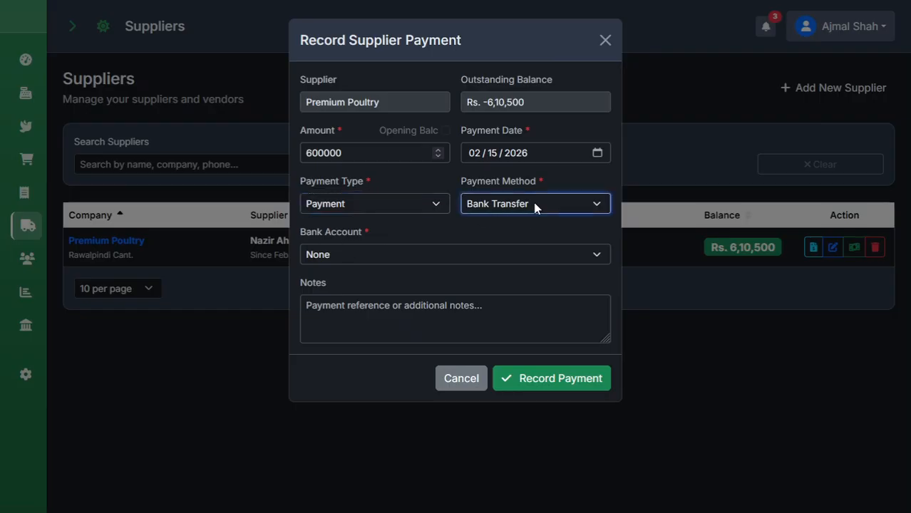
left_click(504, 298)
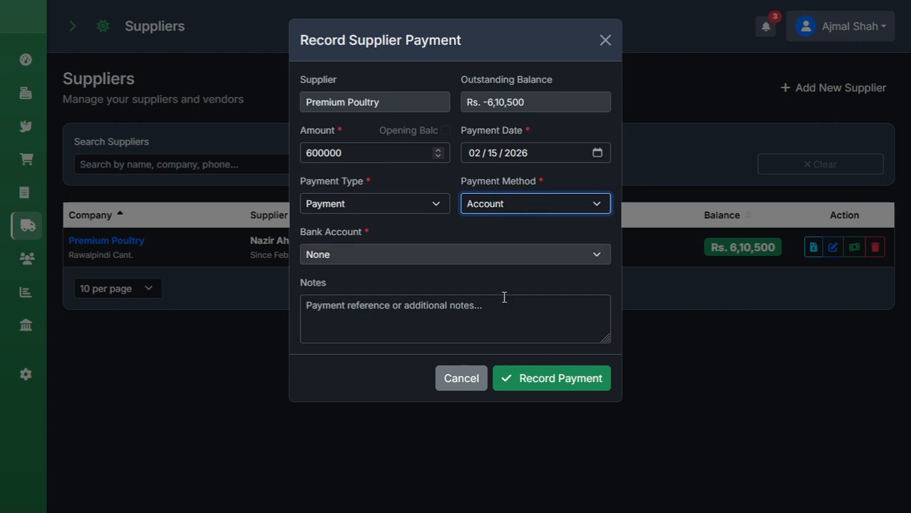
left_click(466, 318)
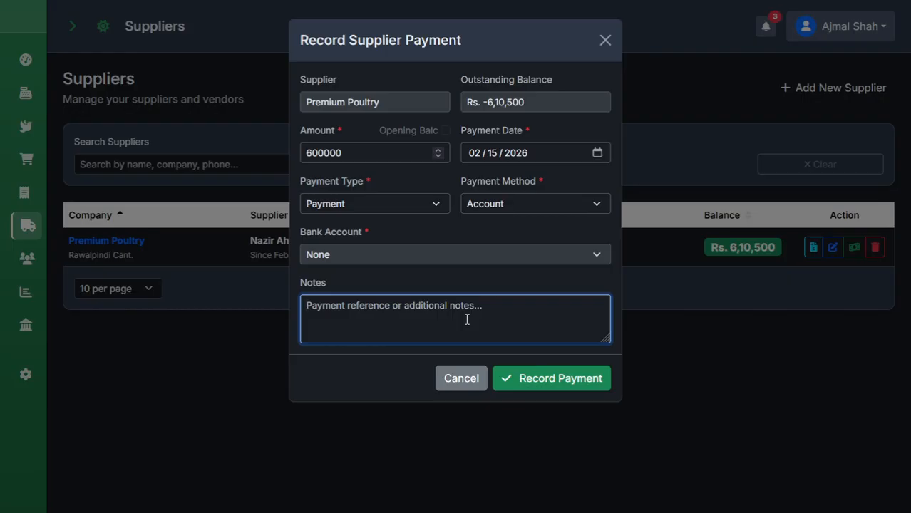
left_click(530, 203)
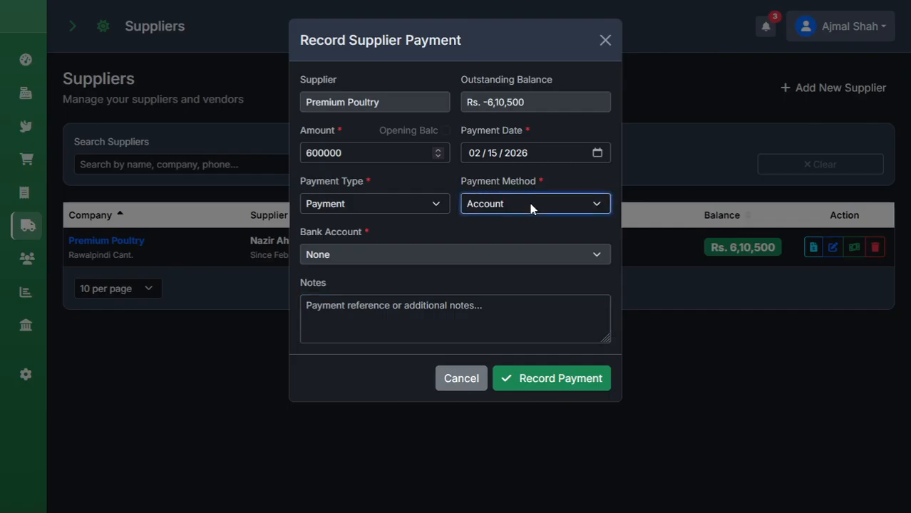
left_click(504, 268)
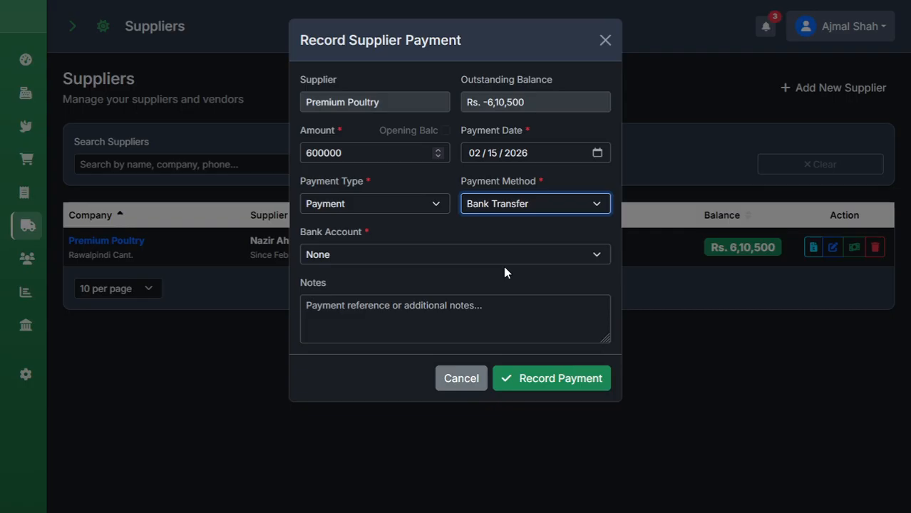
left_click(433, 254)
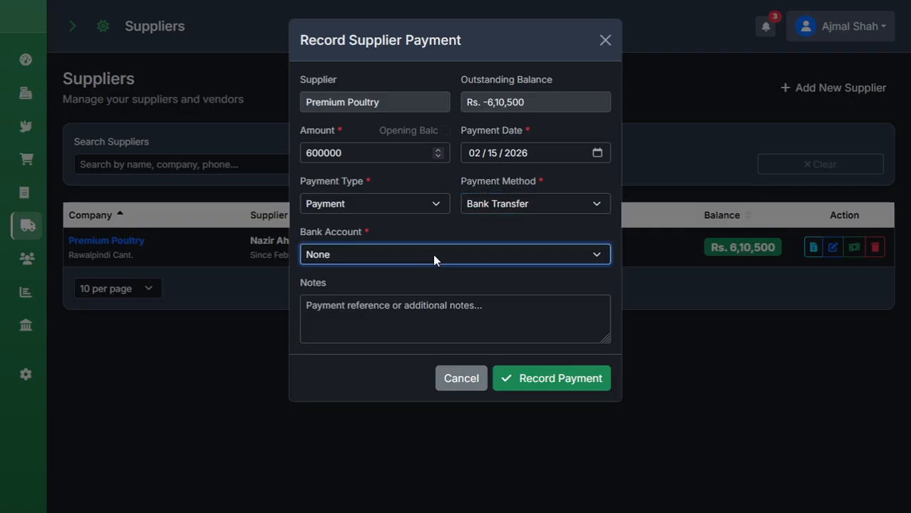
left_click(381, 312)
left_click(371, 319)
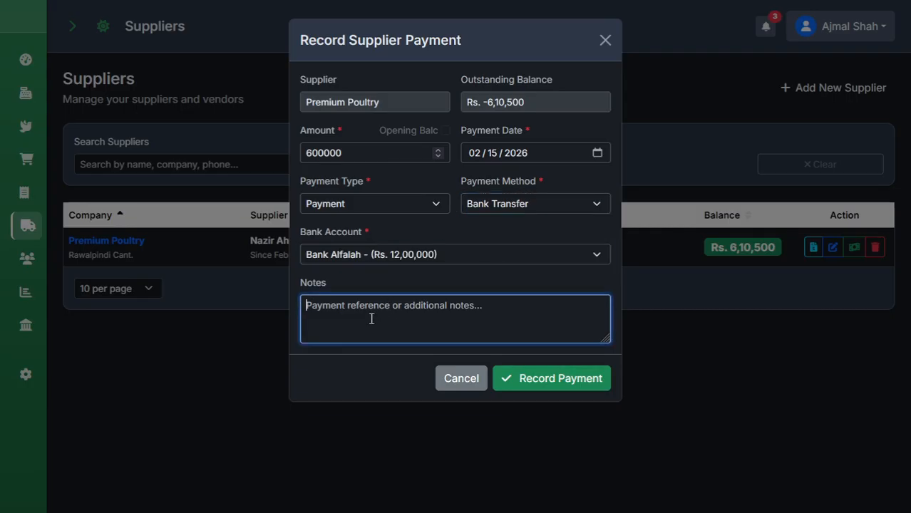
type("TX-1")
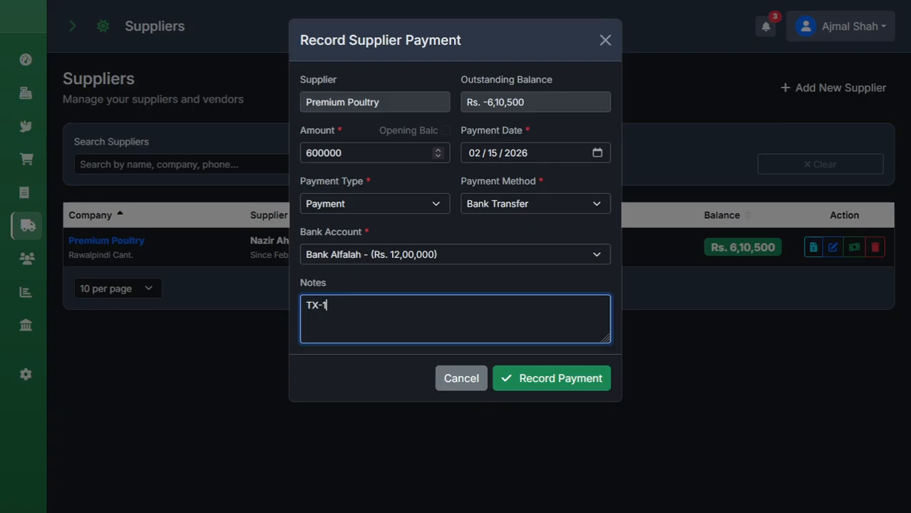
type("54612154")
left_click(540, 385)
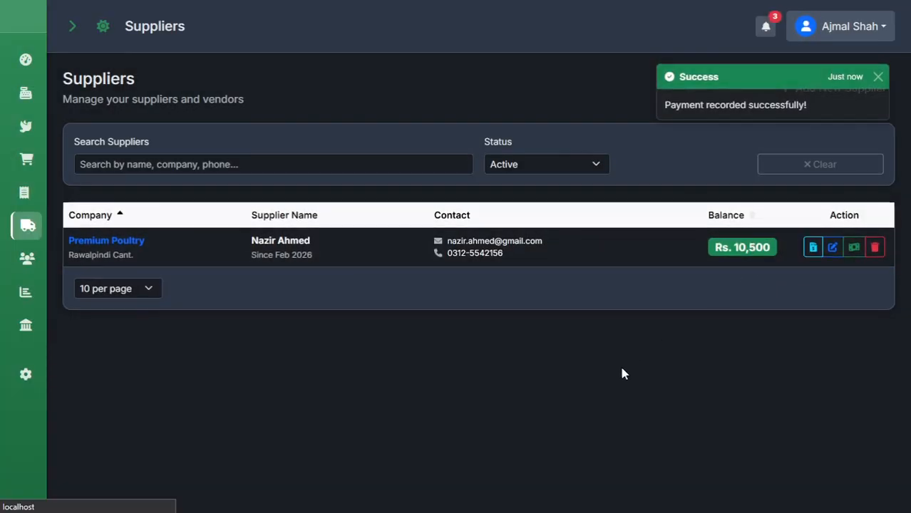
Check the Rs. 6,00,000 payment on Premium Poultry's statement and view its printable version.
scroll(630, 387, "down", 2)
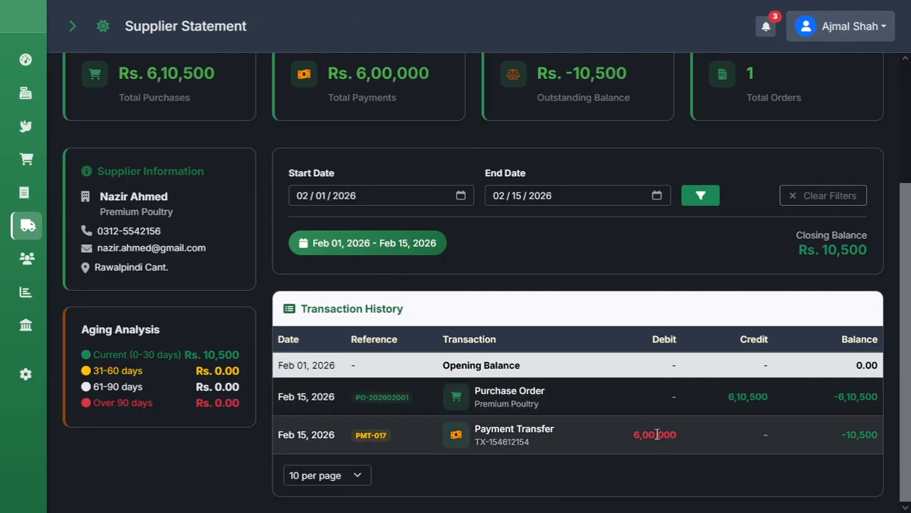
left_click_drag(633, 435, 682, 450)
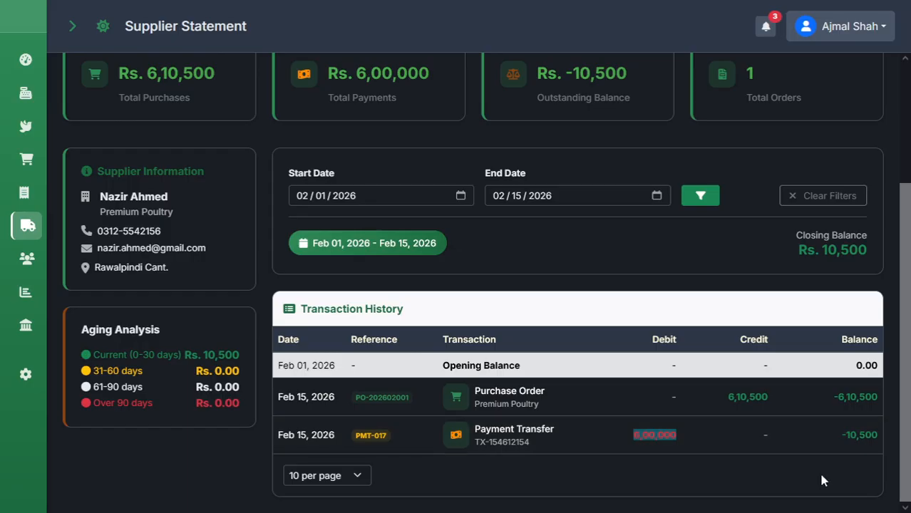
scroll(736, 289, "up", 2)
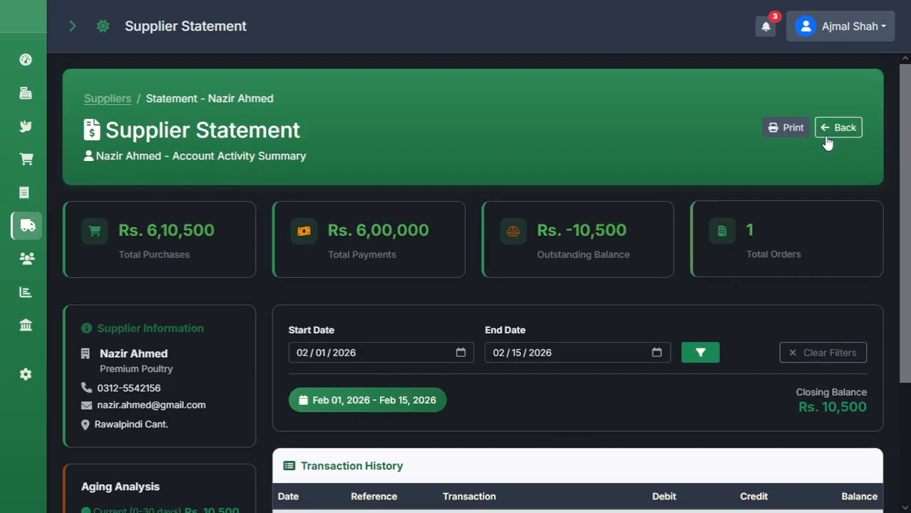
left_click(788, 127)
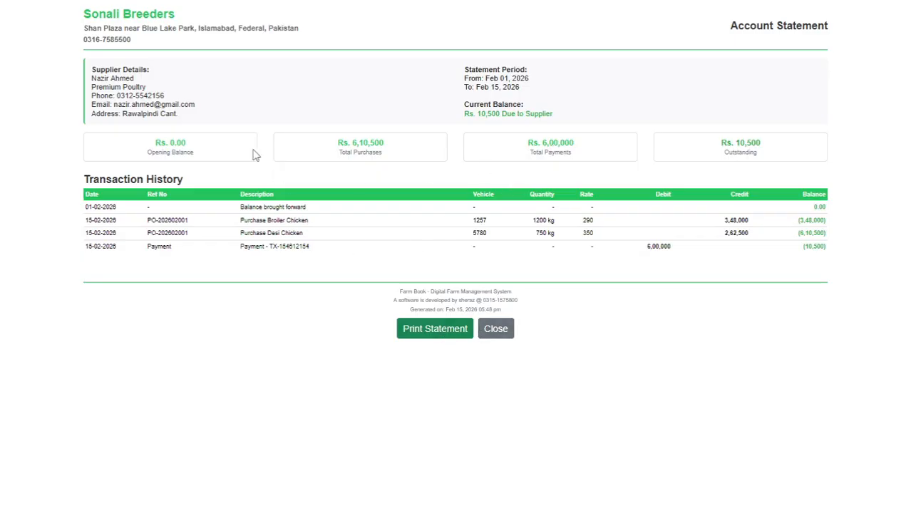
mouse_move(41, 11)
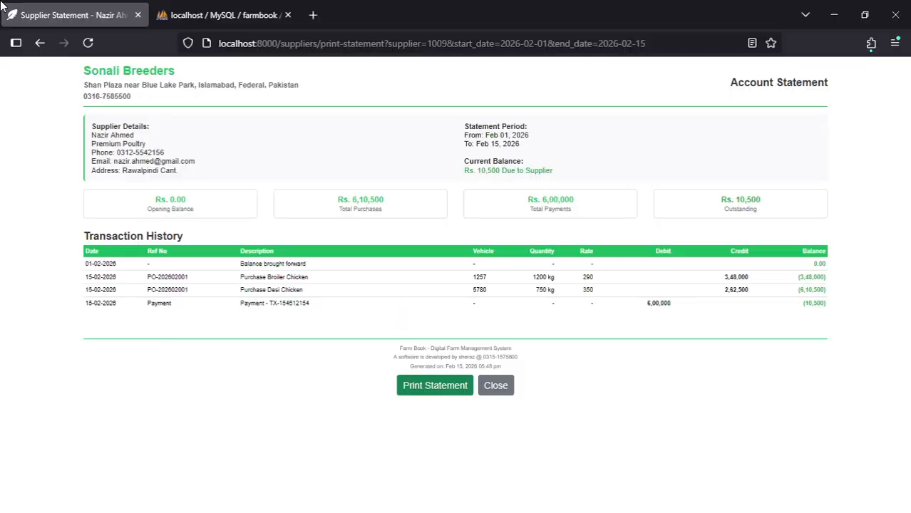
left_click(34, 43)
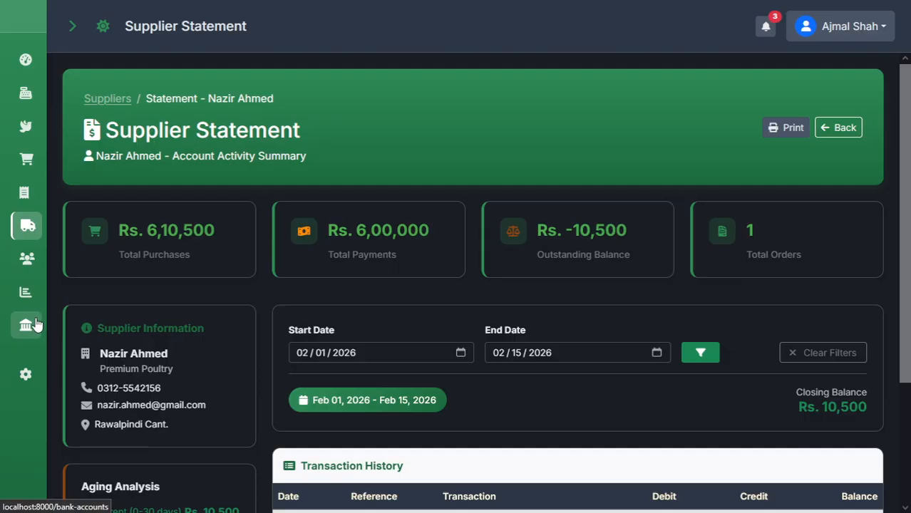
View Bank Alfalah's transaction history with the Rs. 6,00,000 Premium Poultry debit.
left_click(36, 325)
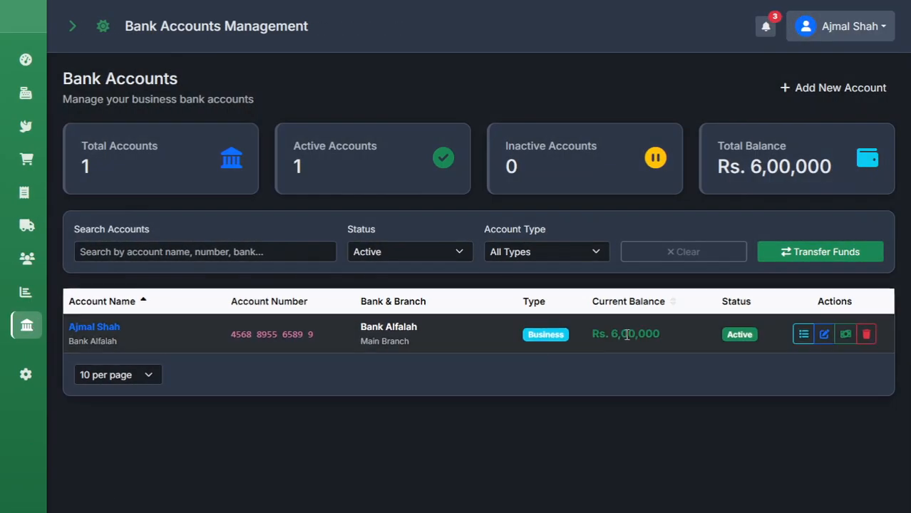
left_click(803, 335)
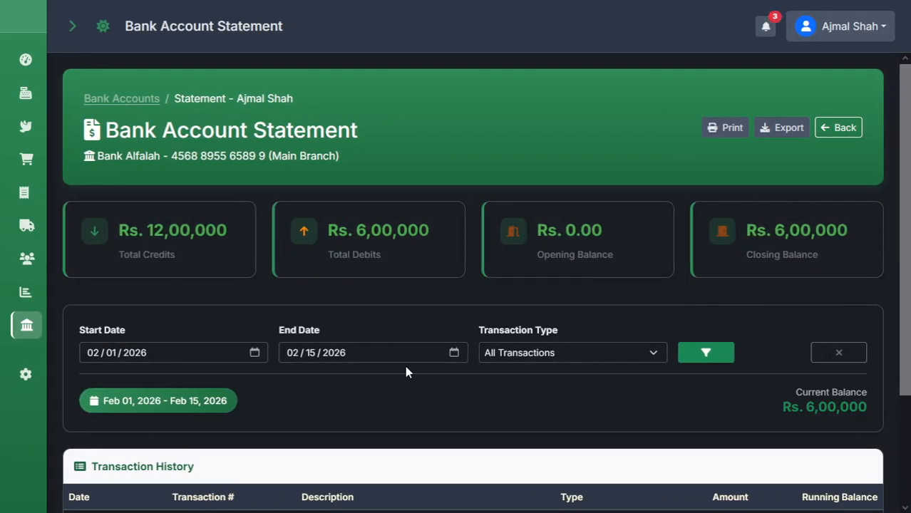
scroll(406, 367, "down", 2)
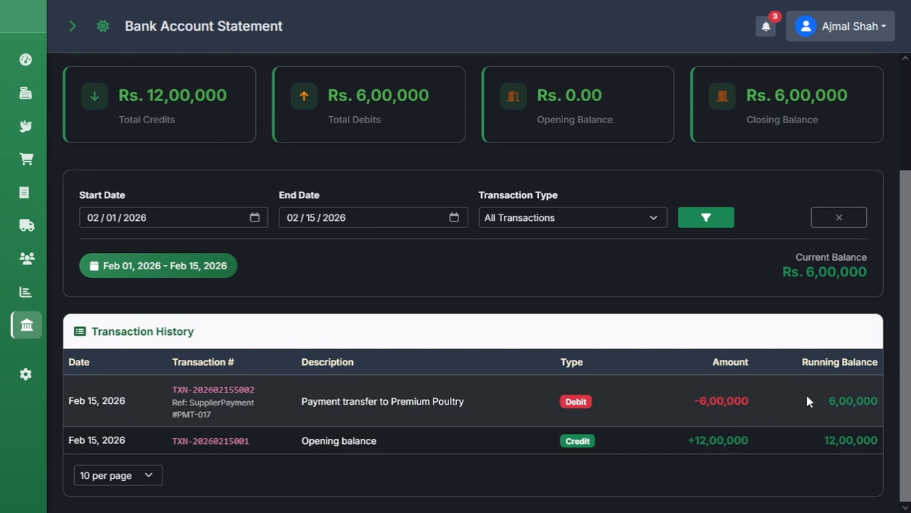
scroll(504, 250, "up", 2)
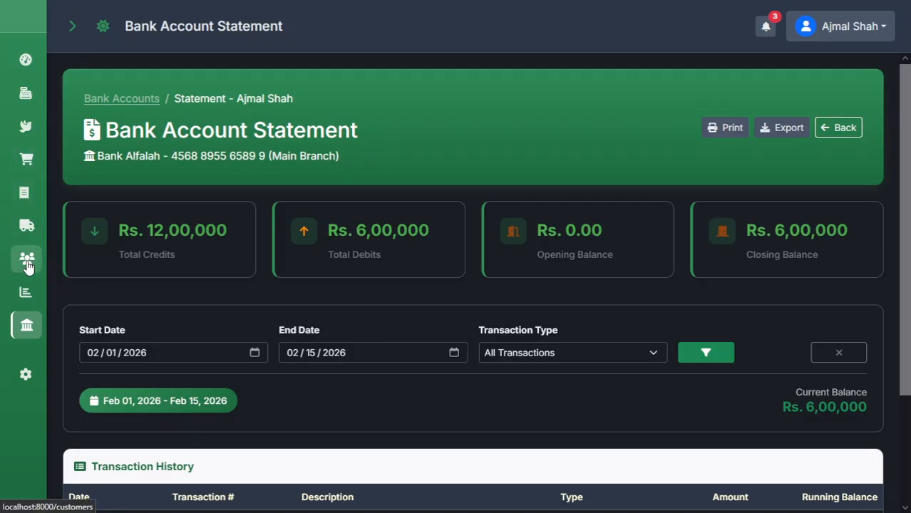
Open the empty Sales invoices list from the sidebar, then switch to the Purchase Orders list.
left_click(72, 29)
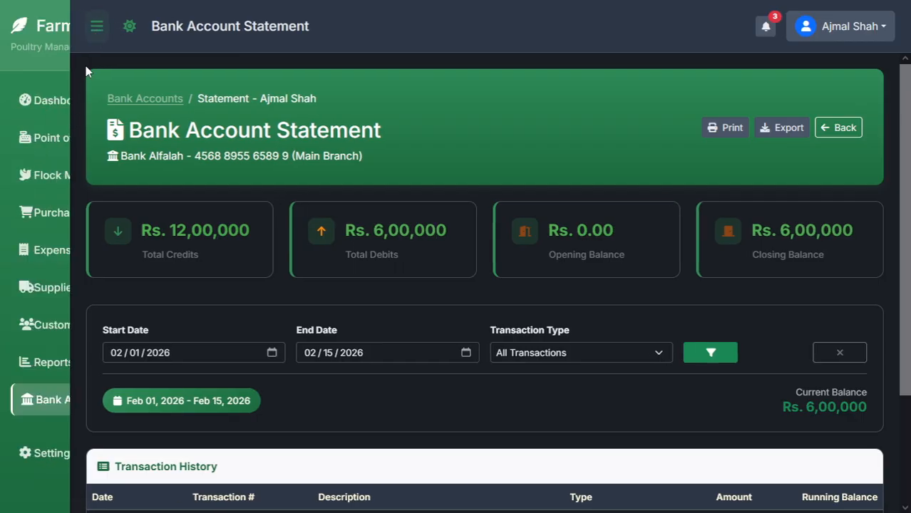
left_click(89, 146)
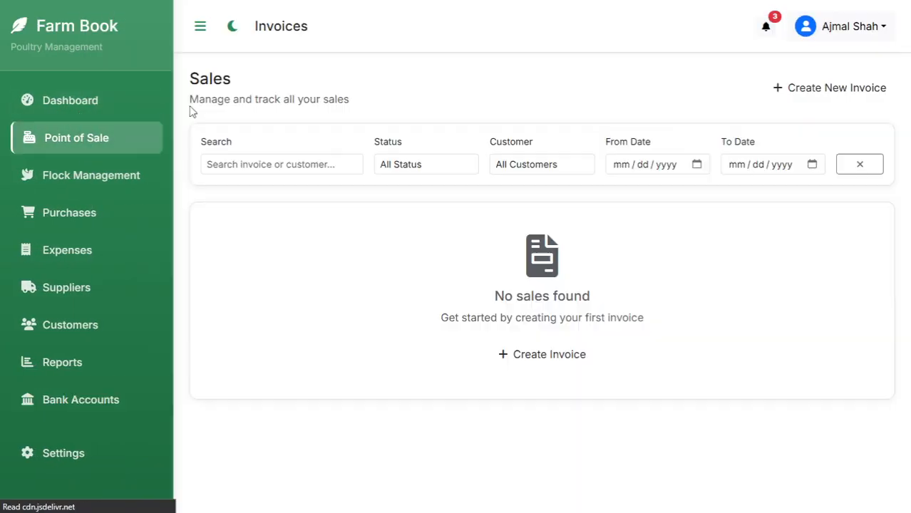
left_click(201, 30)
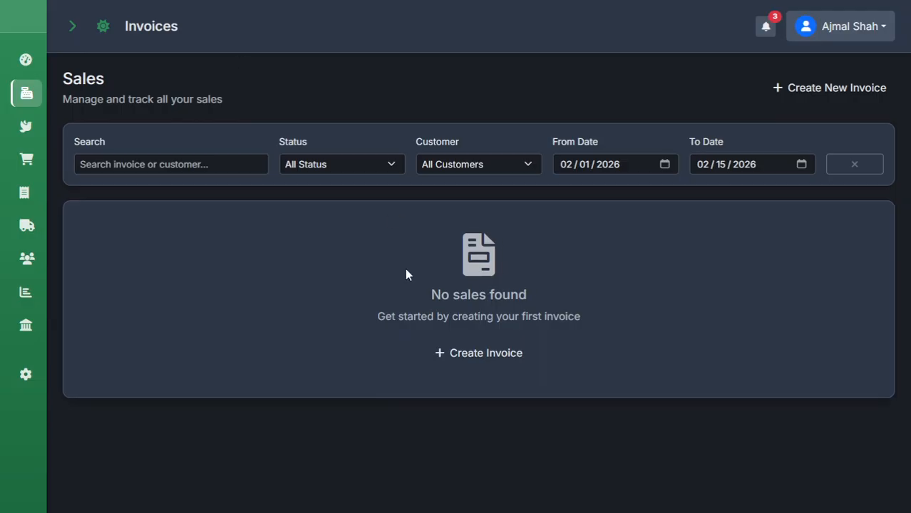
left_click(477, 358)
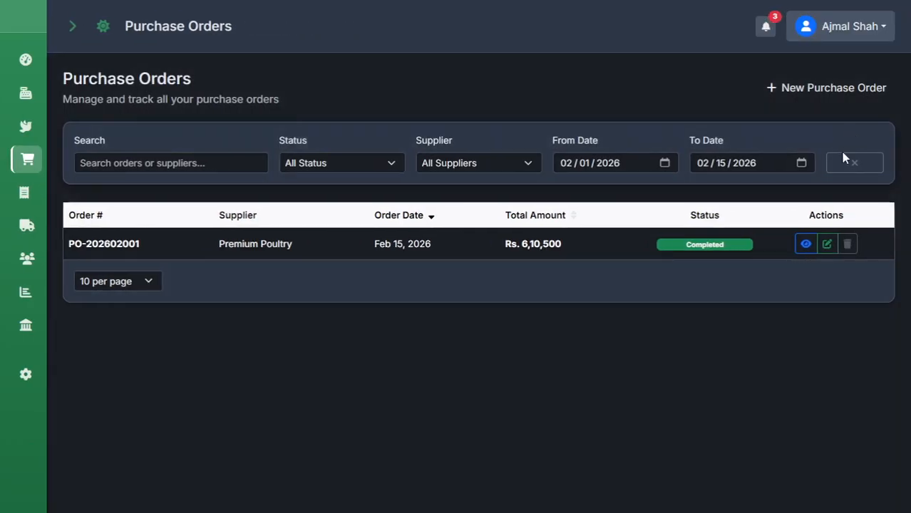
Create new sale invoice INV-202602001 from the Point of Sale list.
left_click(831, 85)
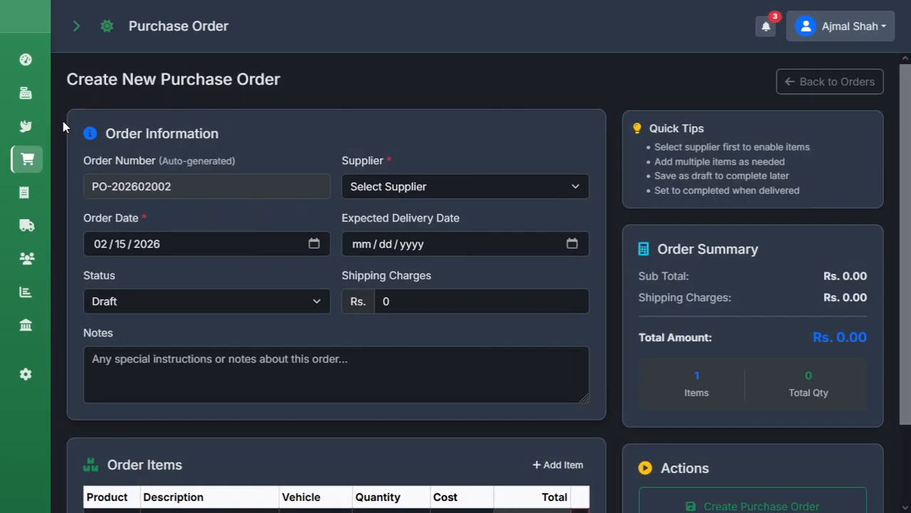
left_click(22, 92)
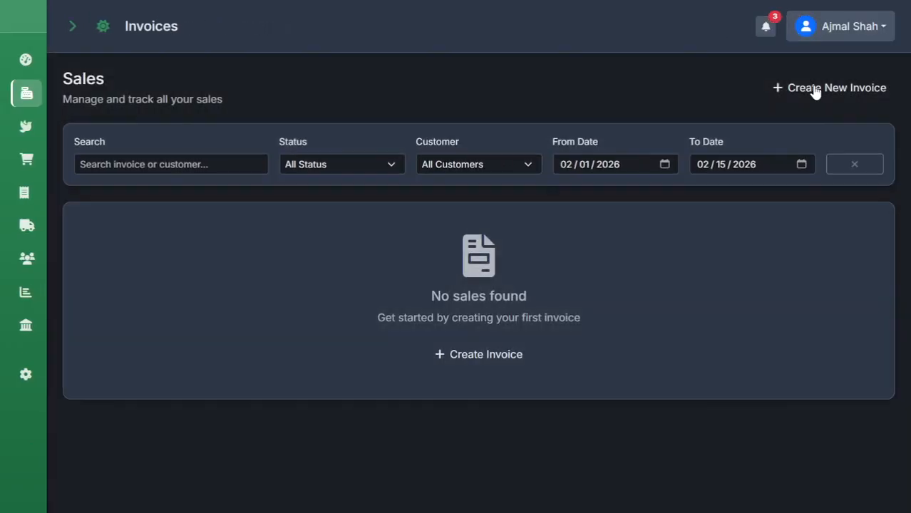
left_click(815, 90)
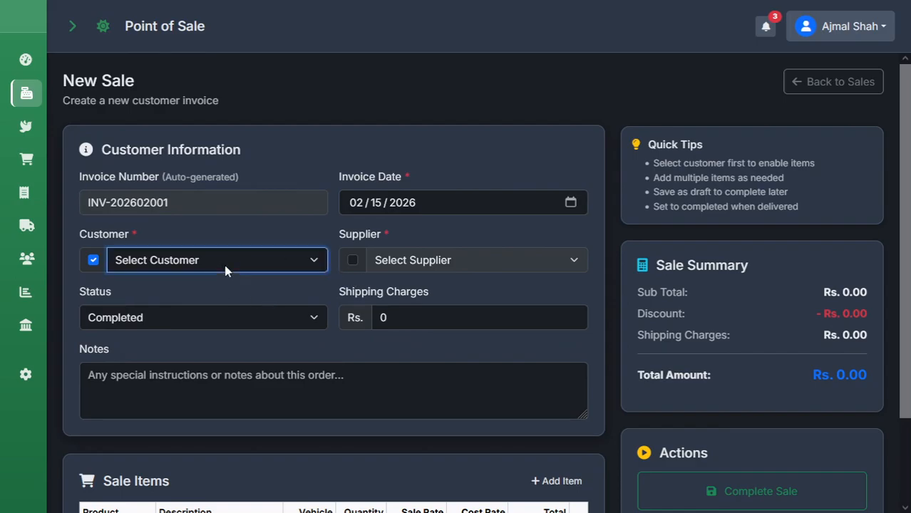
Set the sale's customer to Hafiz Poultry with status Completed.
left_click(352, 260)
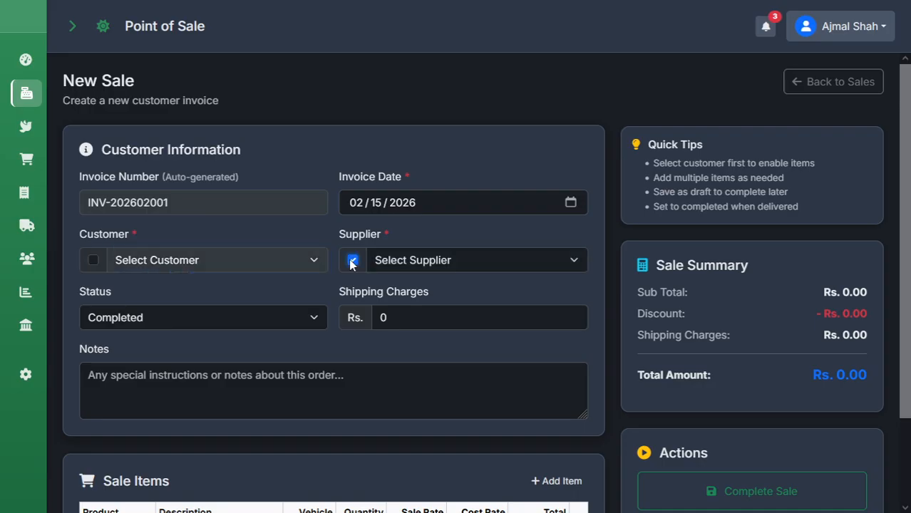
left_click(417, 260)
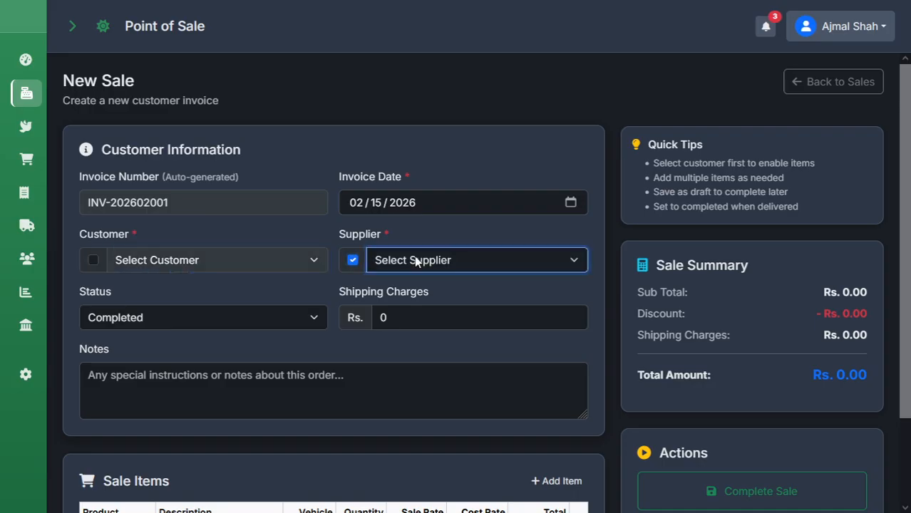
left_click(93, 262)
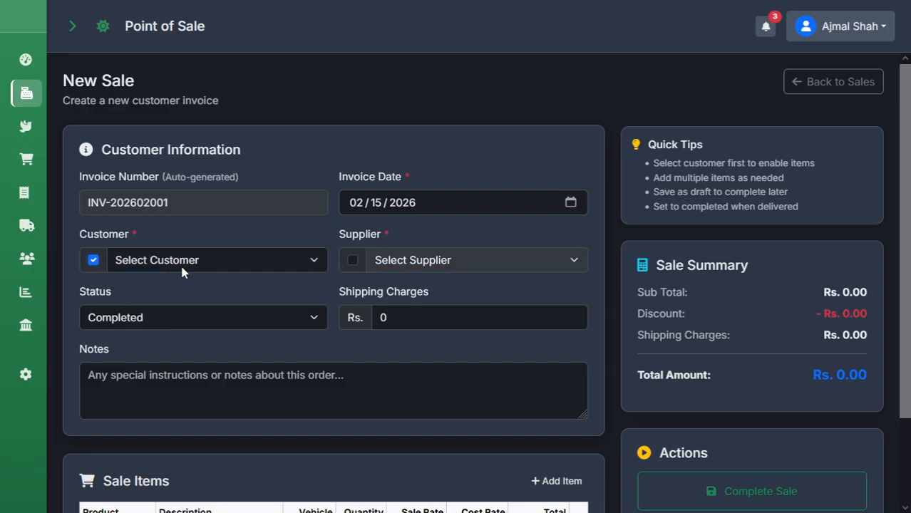
left_click(171, 307)
left_click(190, 324)
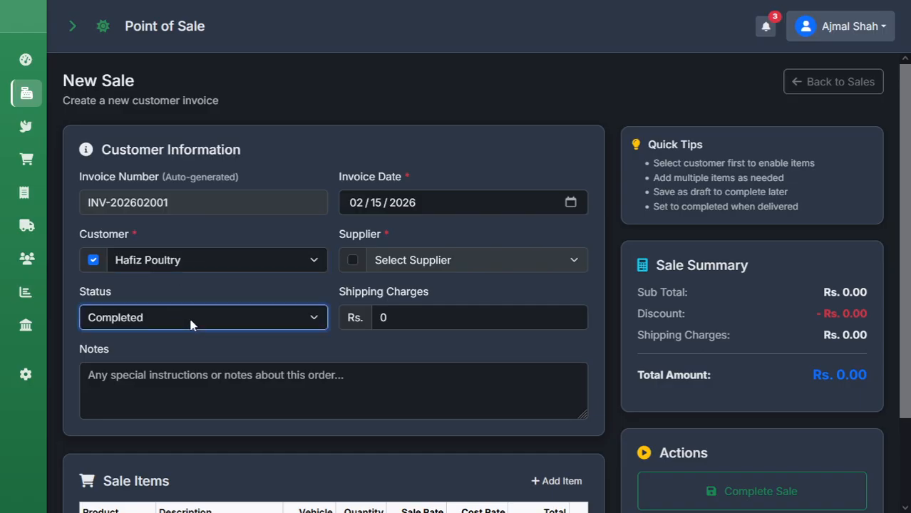
left_click(278, 401)
scroll(277, 402, "down", 2)
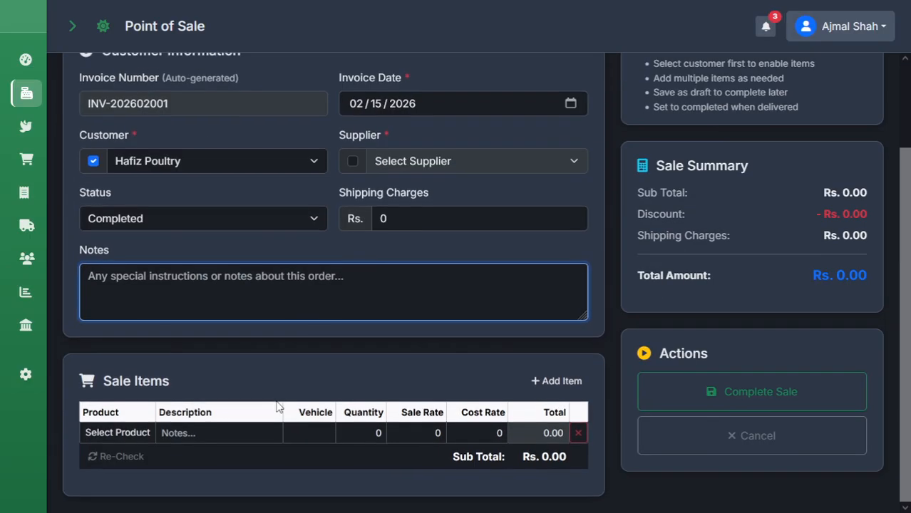
Add Broiler Chicken with description Islamabad, vehicle 1257 and quantity 1200.
left_click(129, 434)
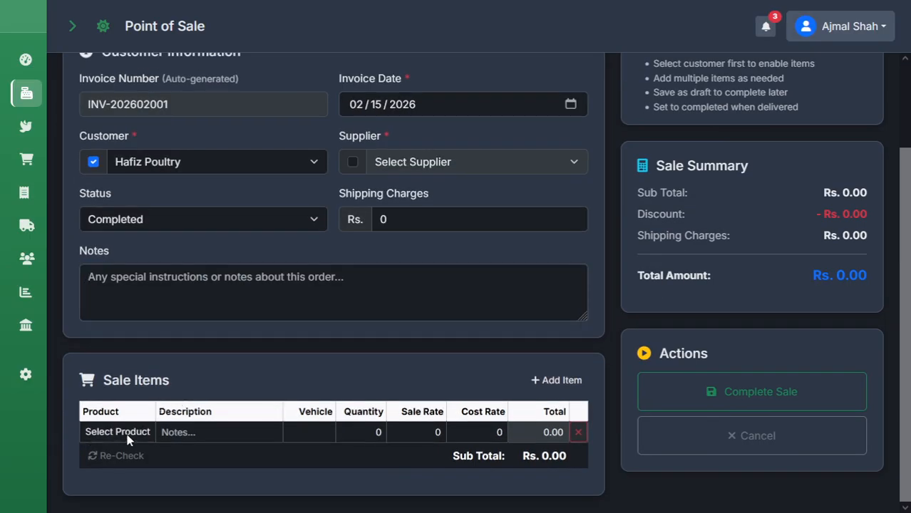
left_click(137, 363)
left_click(213, 433)
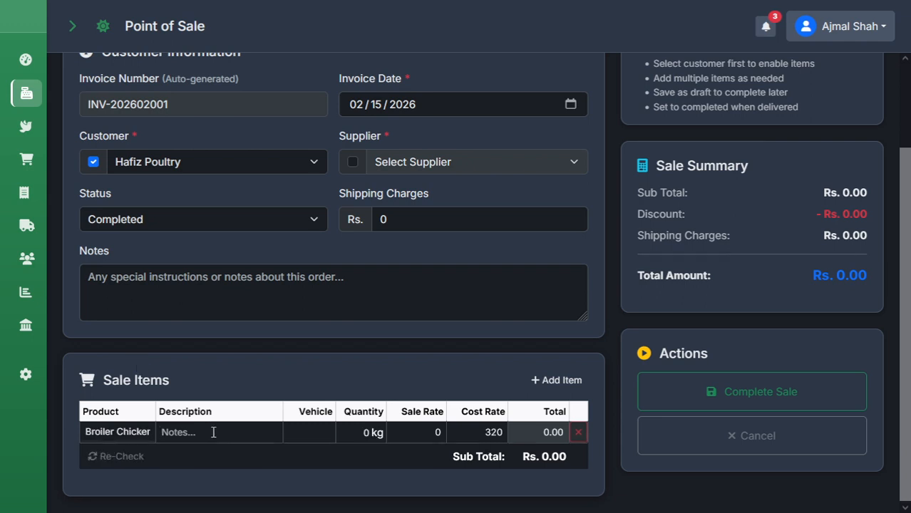
type("Islamabad")
key("Tab")
type("1257")
key("Tab")
type("1200")
Enter sale rate 295 and cost rate 290, then recalculate the Rs. 3,54,000 total.
key("Tab")
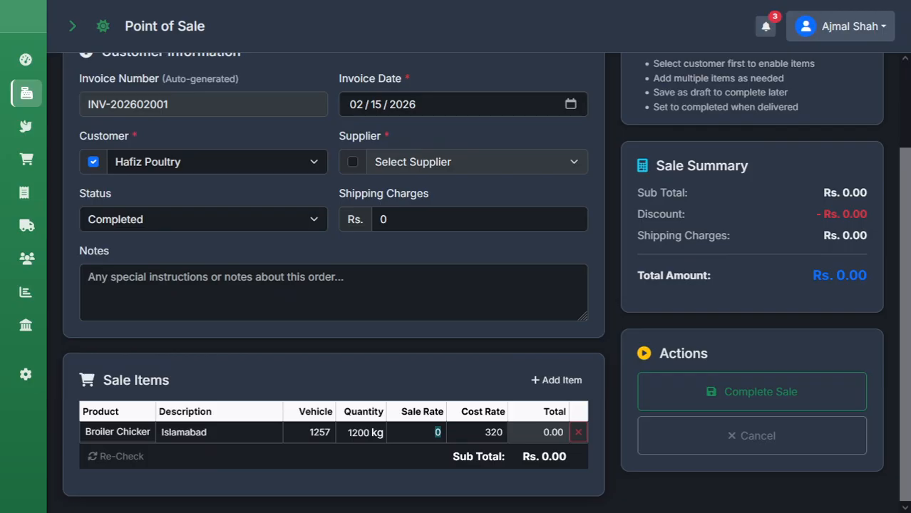
type("295")
key("Tab")
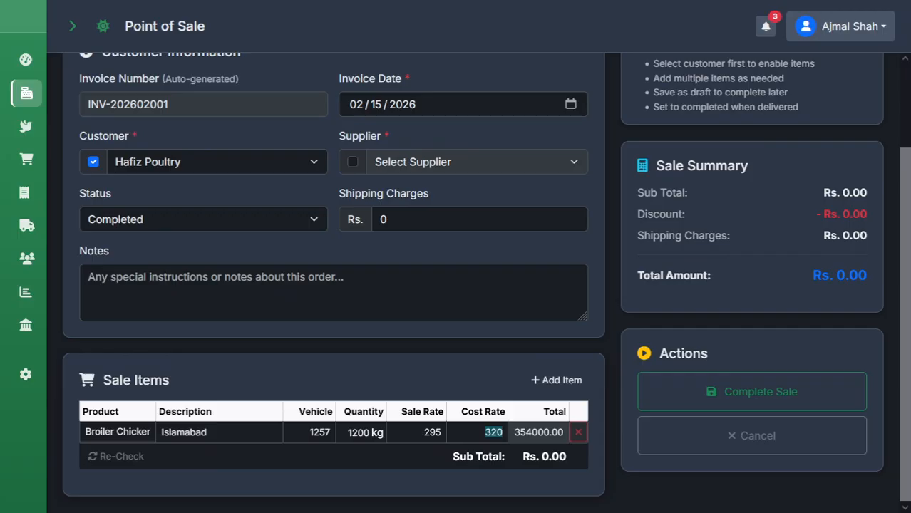
type("290")
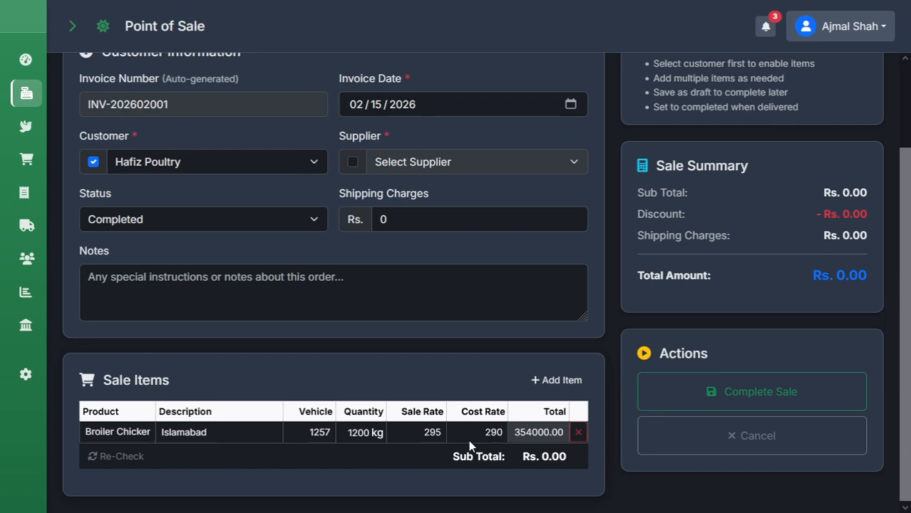
double_click(498, 431)
left_click_drag(497, 431, 504, 434)
left_click(121, 464)
left_click(122, 464)
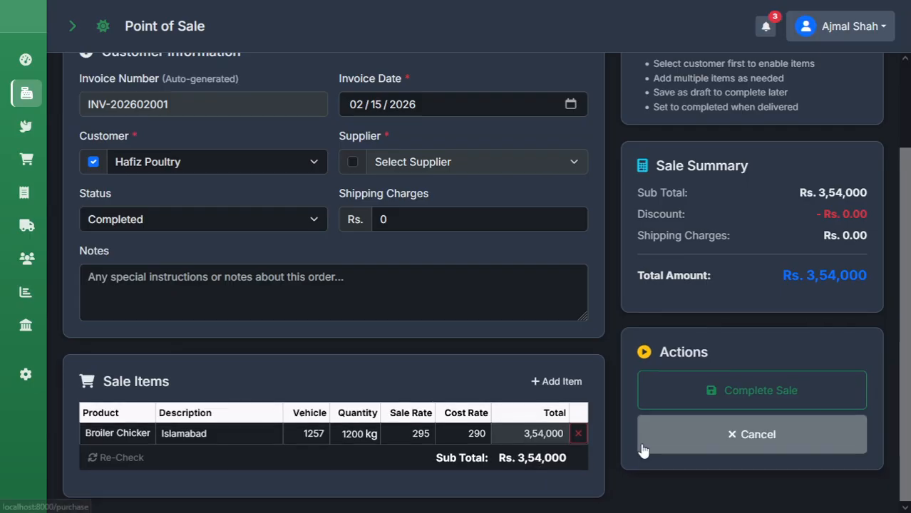
Review saved invoice INV-202602001 for Hafiz Poultry with Rs. 6,000 profit, then open Customers.
scroll(762, 274, "up", 2)
scroll(759, 264, "down", 2)
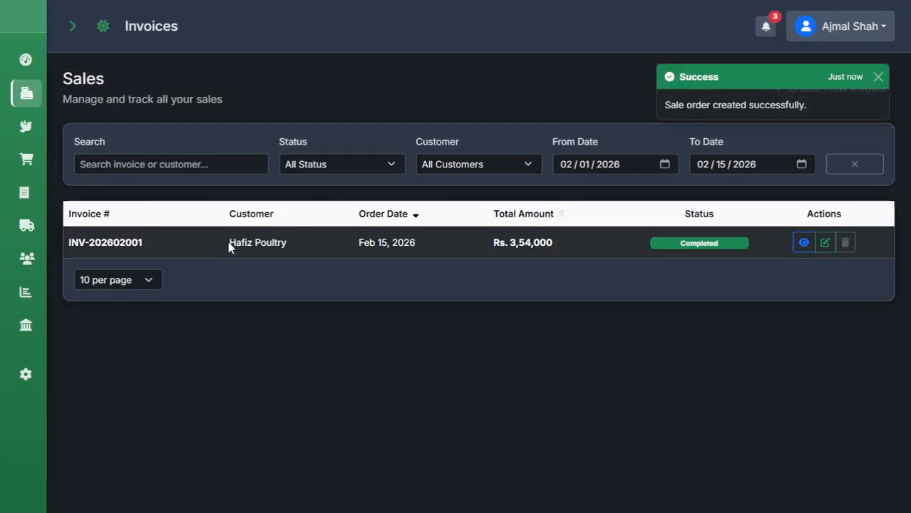
left_click_drag(230, 245, 288, 246)
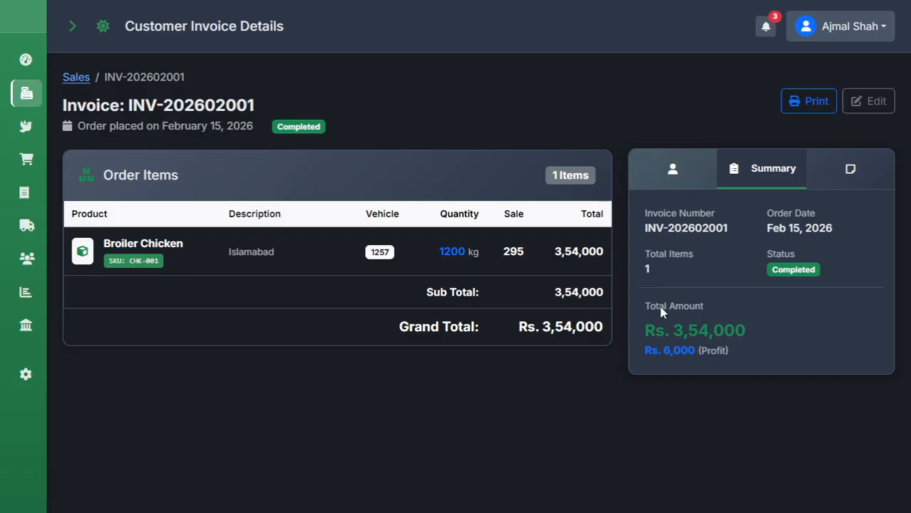
left_click_drag(663, 349, 702, 354)
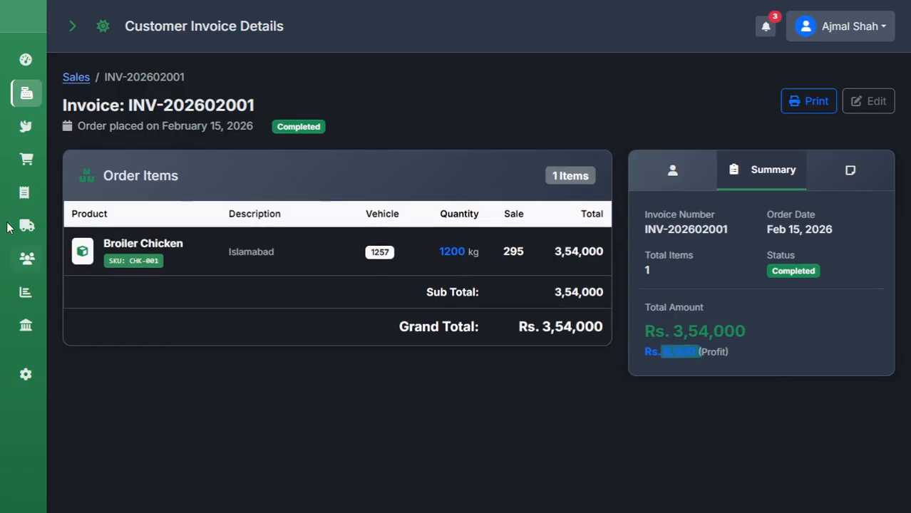
left_click(25, 259)
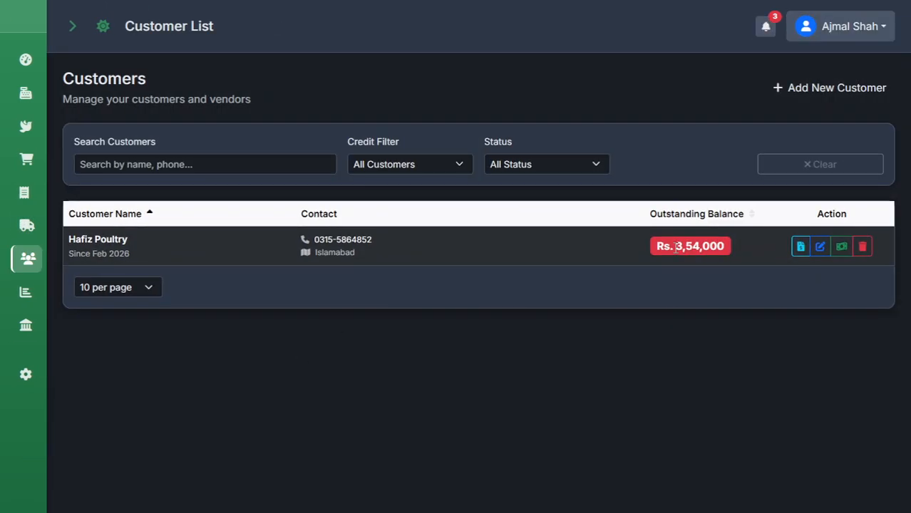
Start a payment from Hafiz Poultry for 350000.
left_click_drag(677, 246, 707, 246)
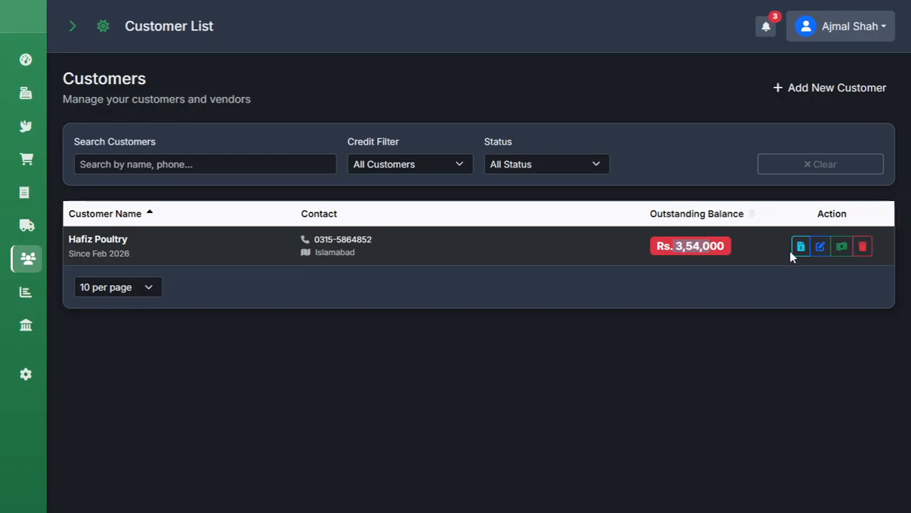
left_click(758, 305)
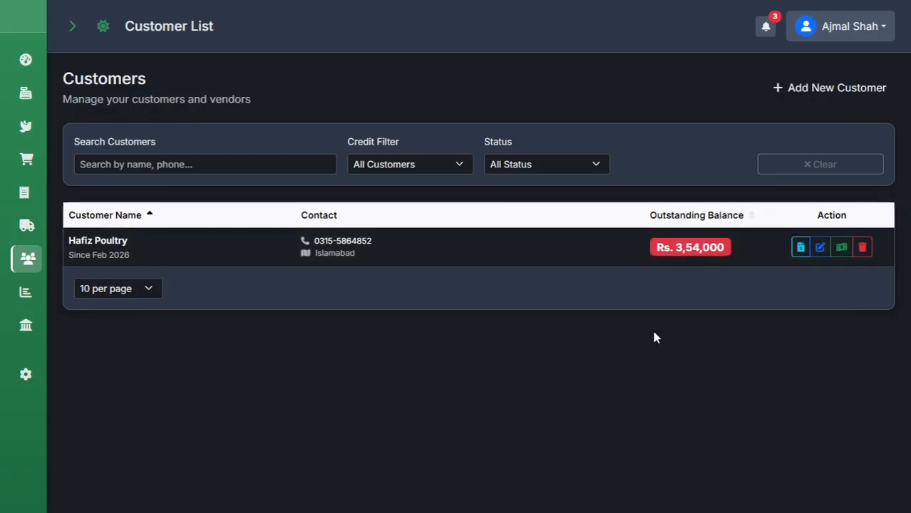
left_click(843, 246)
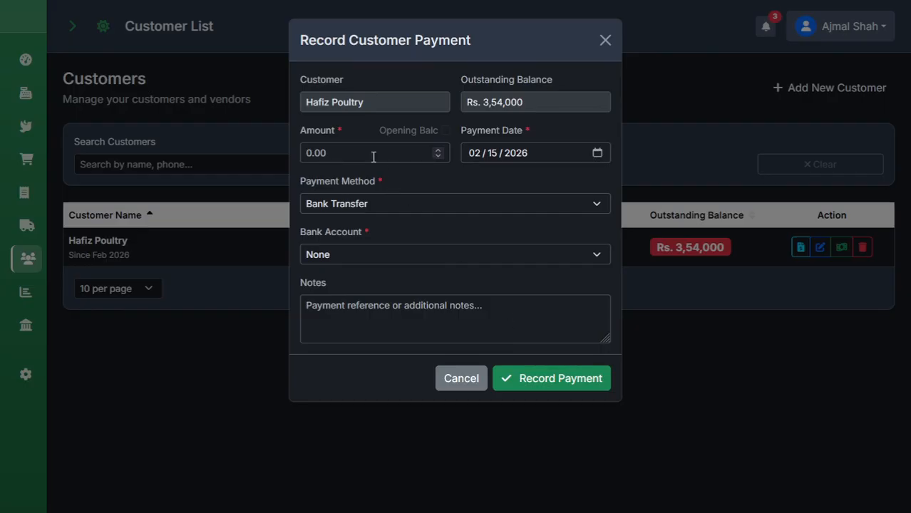
left_click(373, 153)
type("35000")
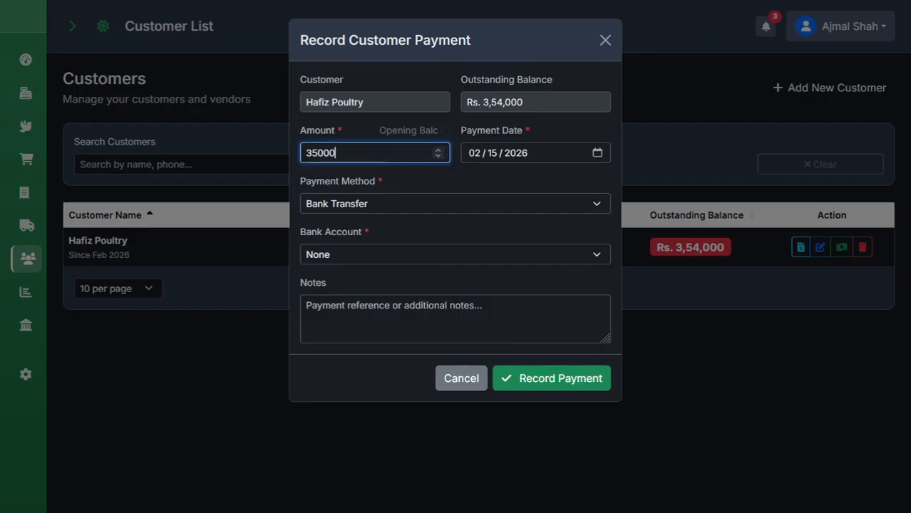
type("0")
key("Left")
key("Left")
key("Left")
Receive it by Bank Transfer into Bank Alfalah with a transaction reference note, and save.
left_click(397, 202)
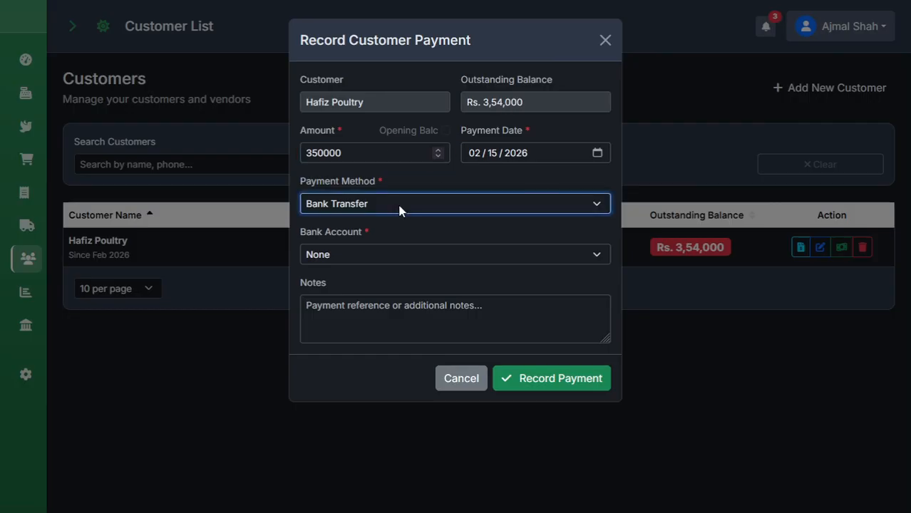
left_click(392, 254)
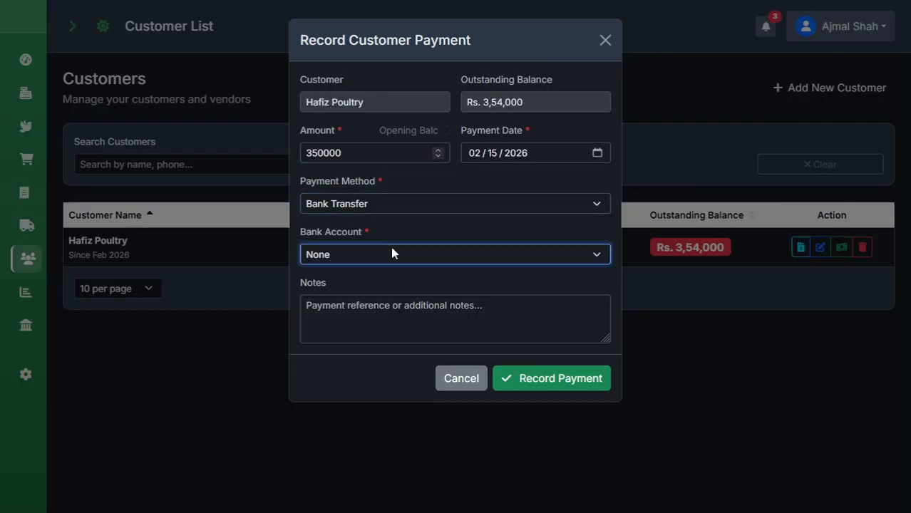
key("Down")
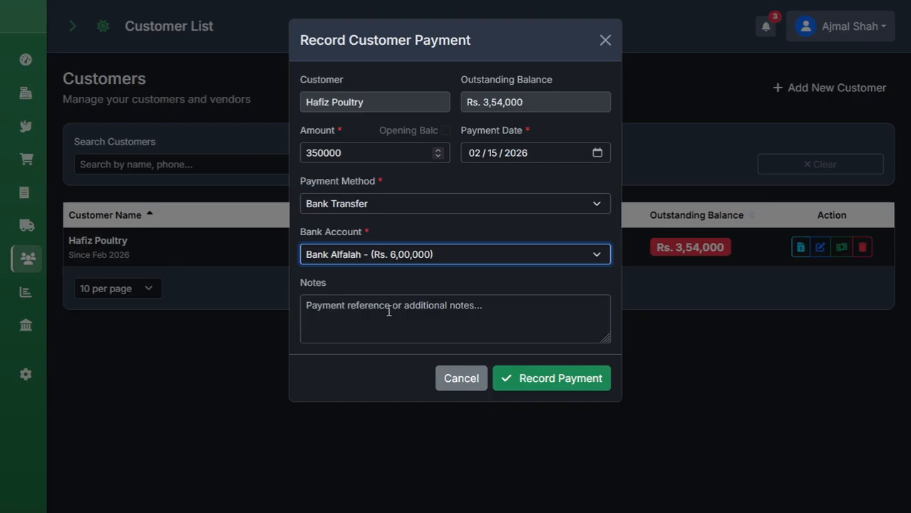
left_click(389, 312)
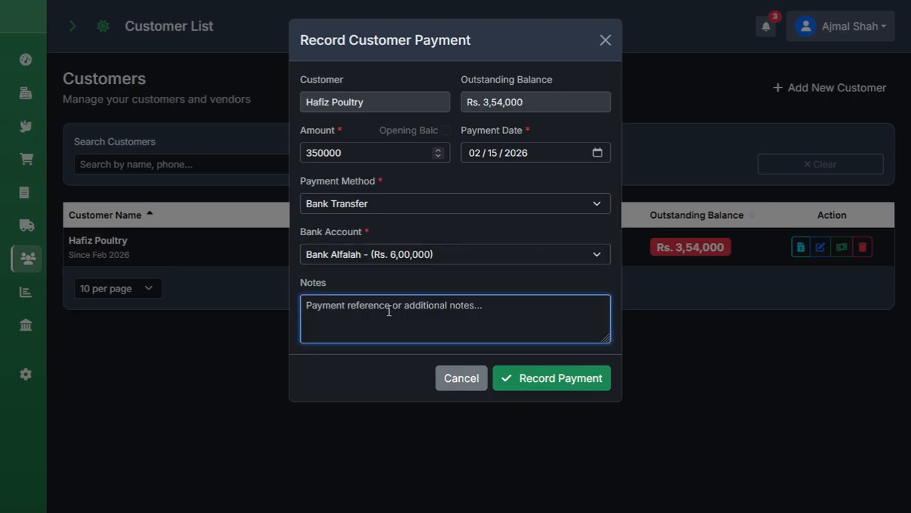
type("TX-545")
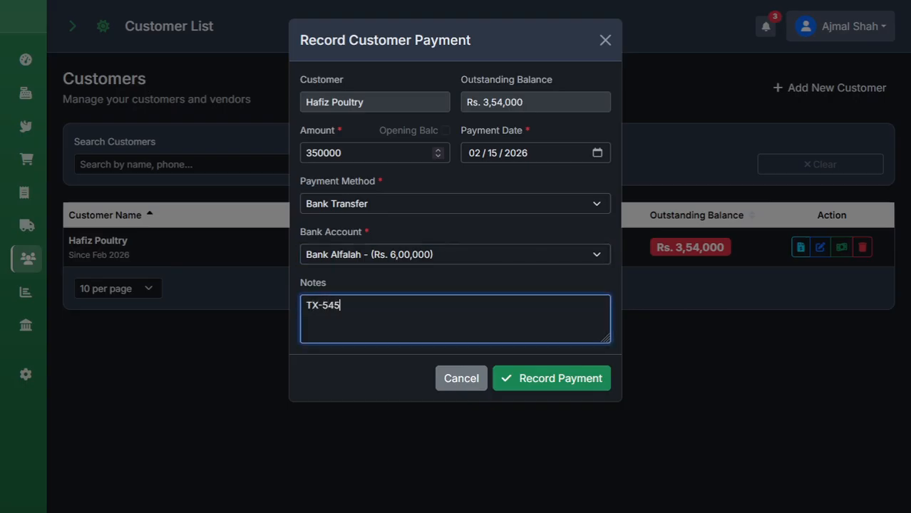
type("4554")
left_click(528, 380)
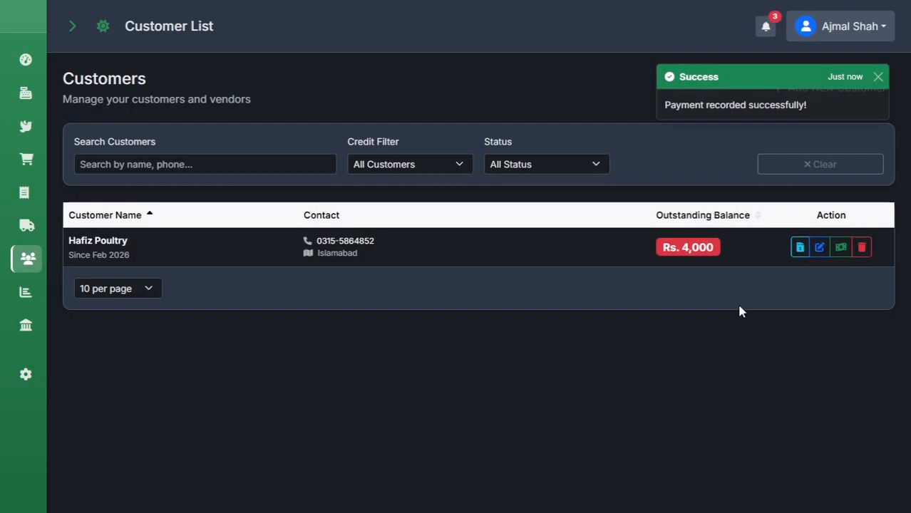
Review Hafiz Poultry's statement and printable copy, then check Bank Alfalah's Rs. 9,50,000 balance.
left_click(797, 248)
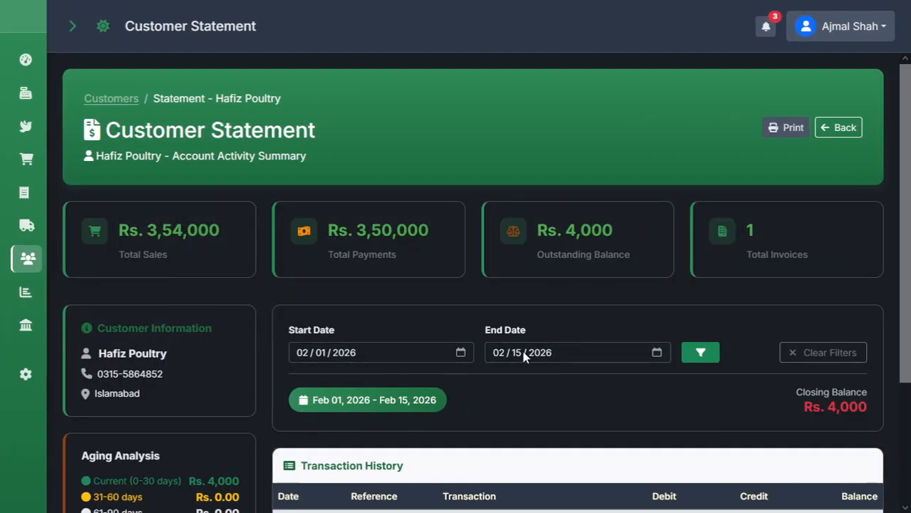
scroll(469, 387, "down", 2)
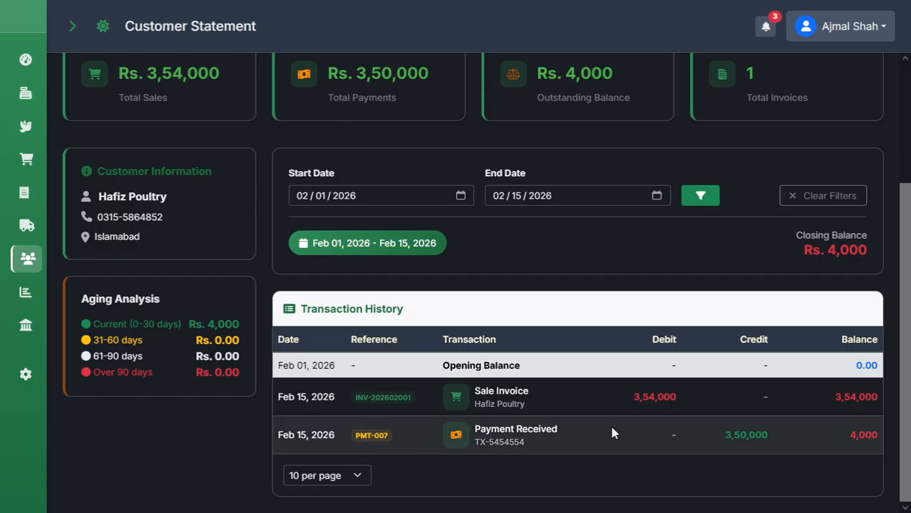
scroll(756, 321, "up", 3)
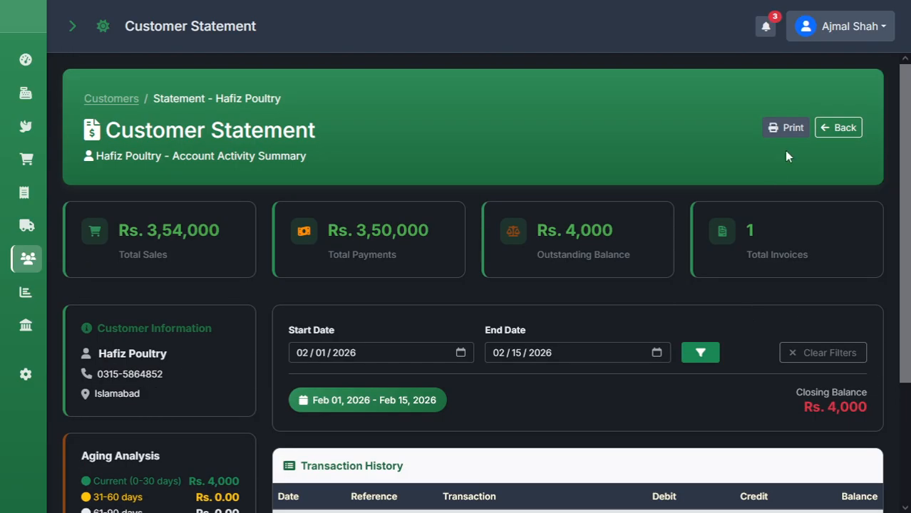
left_click(788, 133)
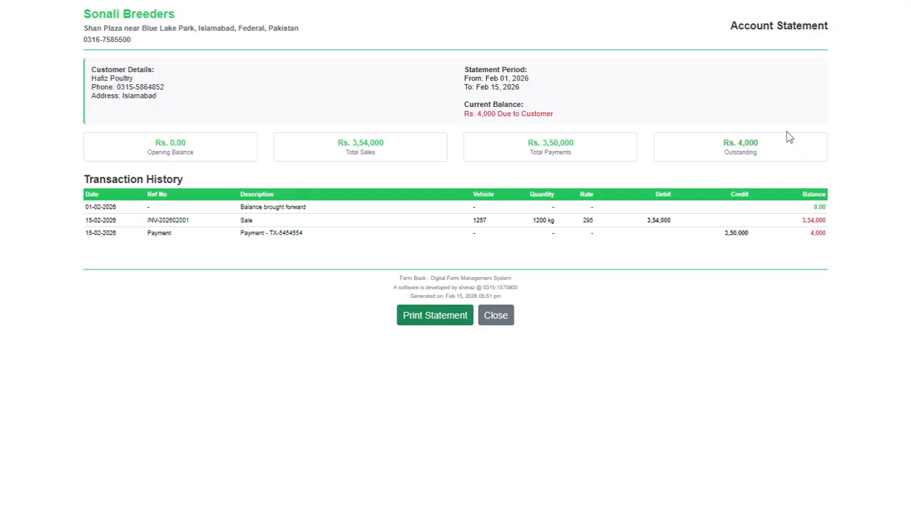
mouse_move(62, 3)
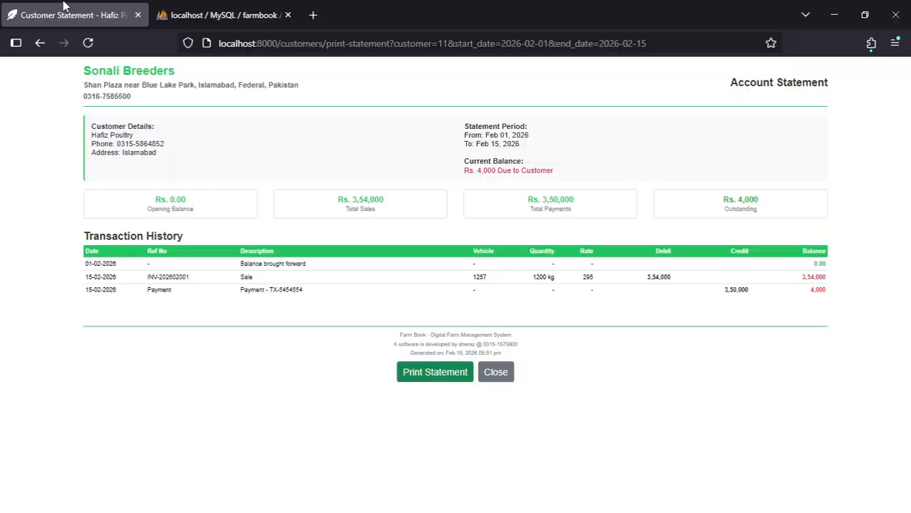
left_click(45, 47)
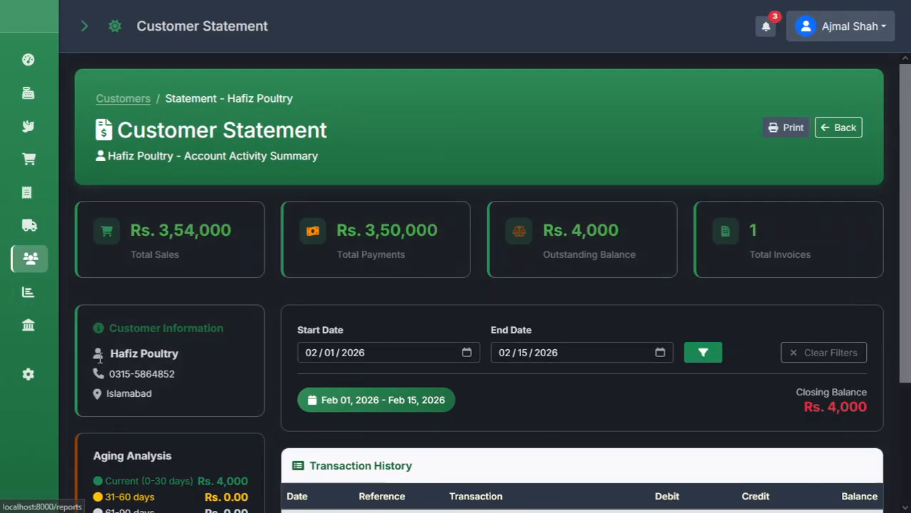
left_click(16, 332)
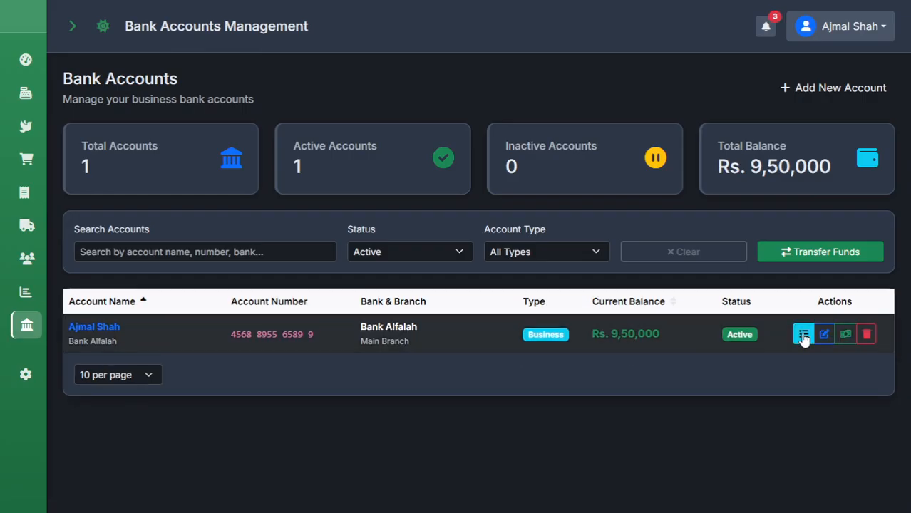
Confirm the received payment in the bank statement's Transaction History, then start a new expense from Expenses.
left_click(611, 352)
scroll(611, 352, "down", 3)
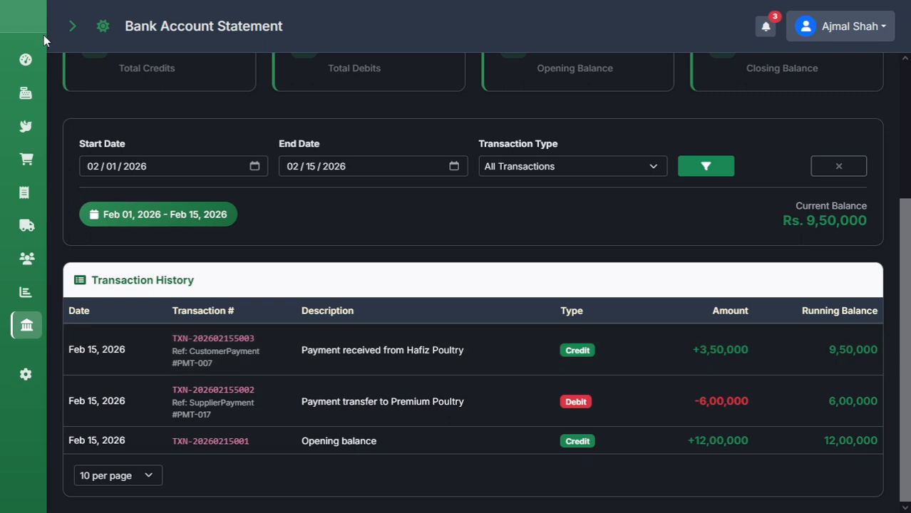
left_click(71, 25)
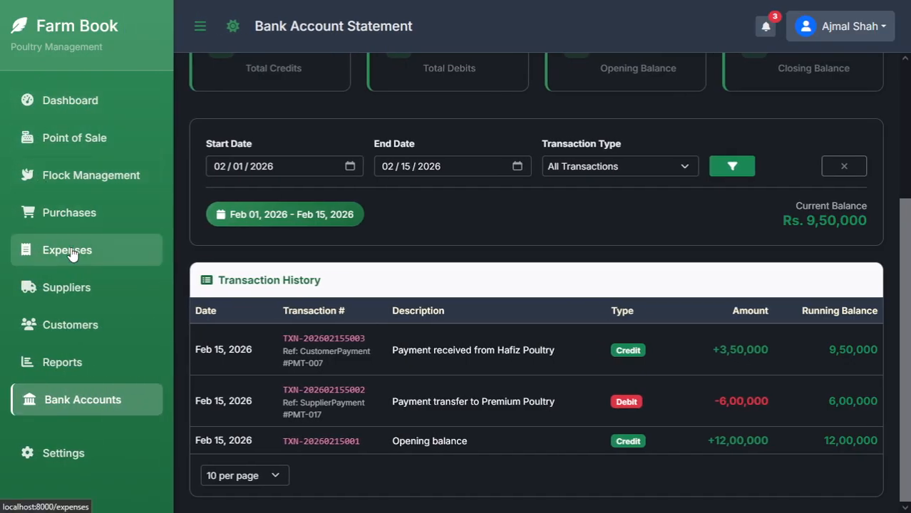
left_click(72, 255)
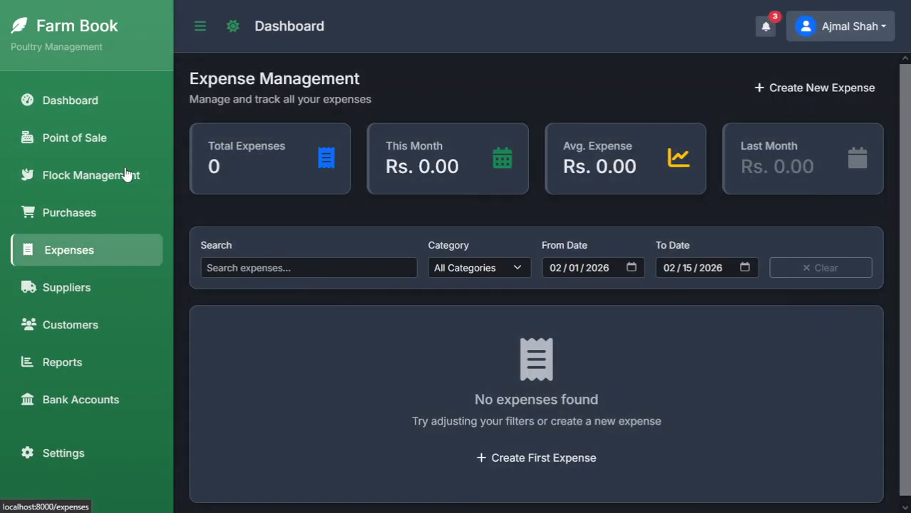
key("F11")
left_click(196, 89)
key("F11")
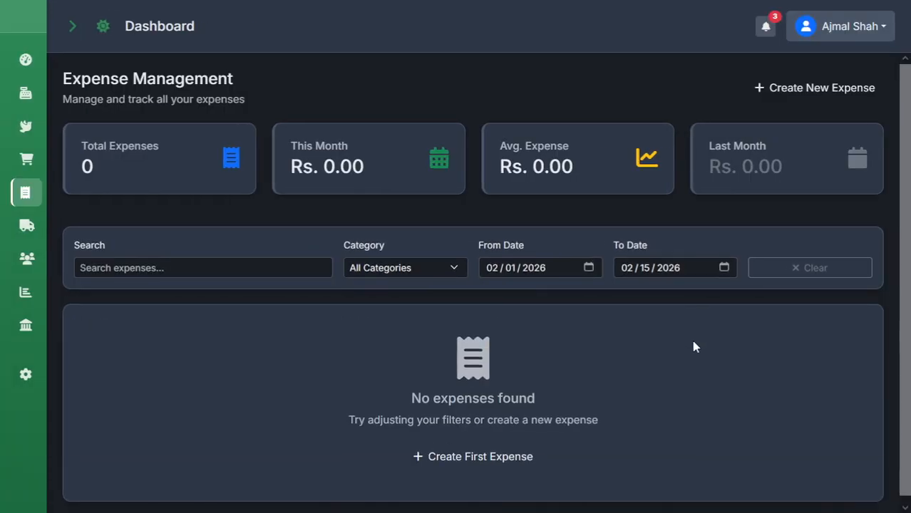
left_click(507, 465)
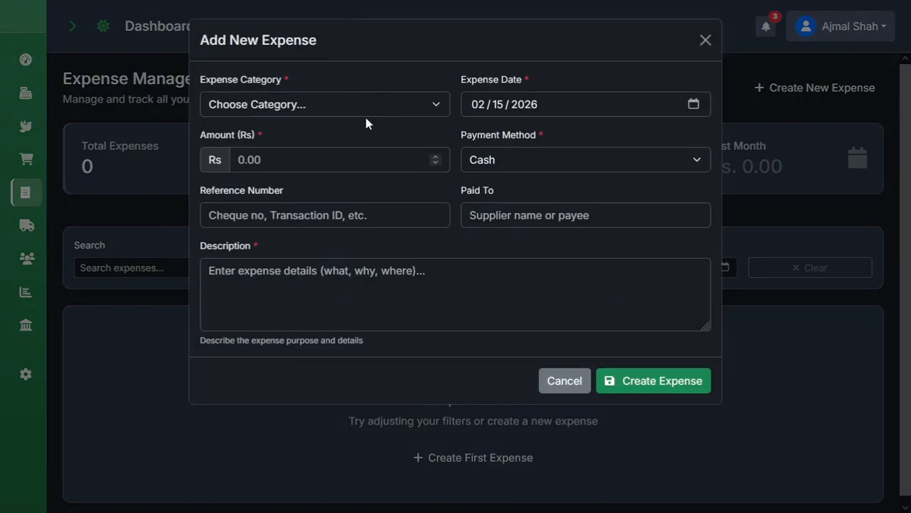
Set the expense to Electricity Bills, amount 12000, cash payment, reference number 0000.
left_click(385, 108)
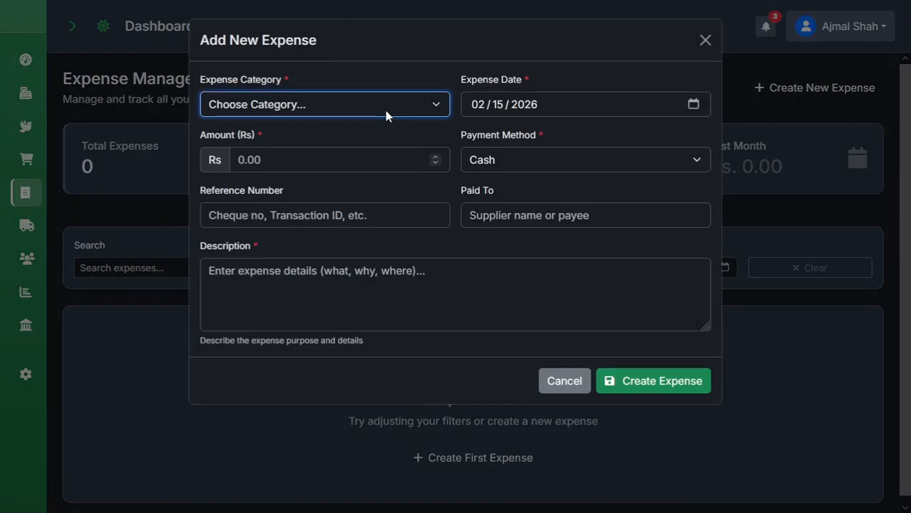
left_click(292, 235)
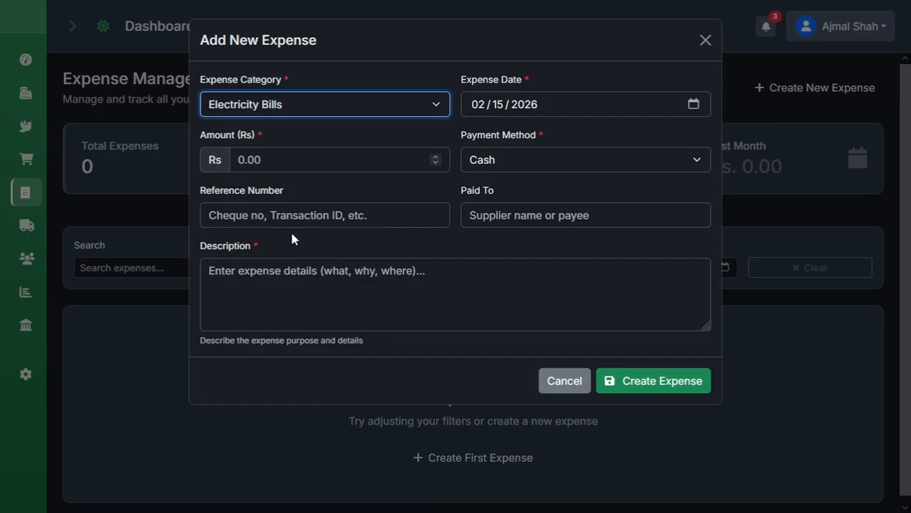
left_click(348, 169)
type("12000")
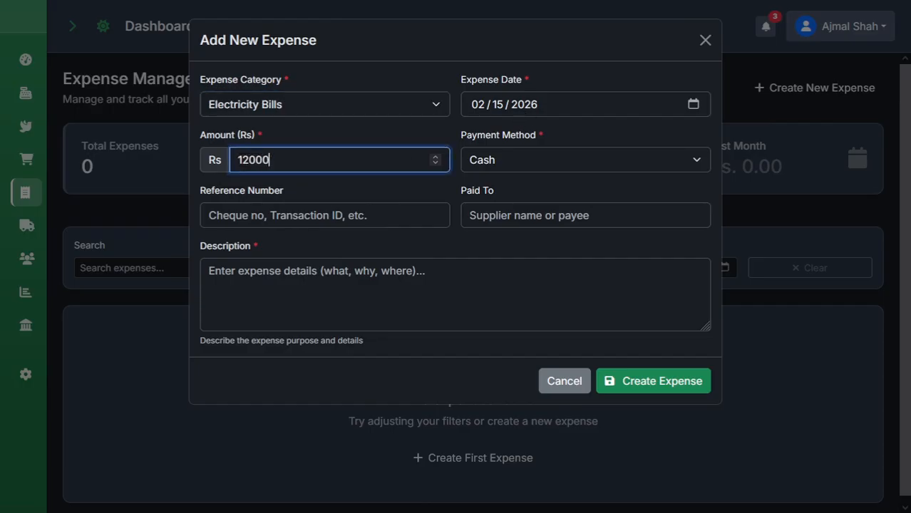
left_click(493, 166)
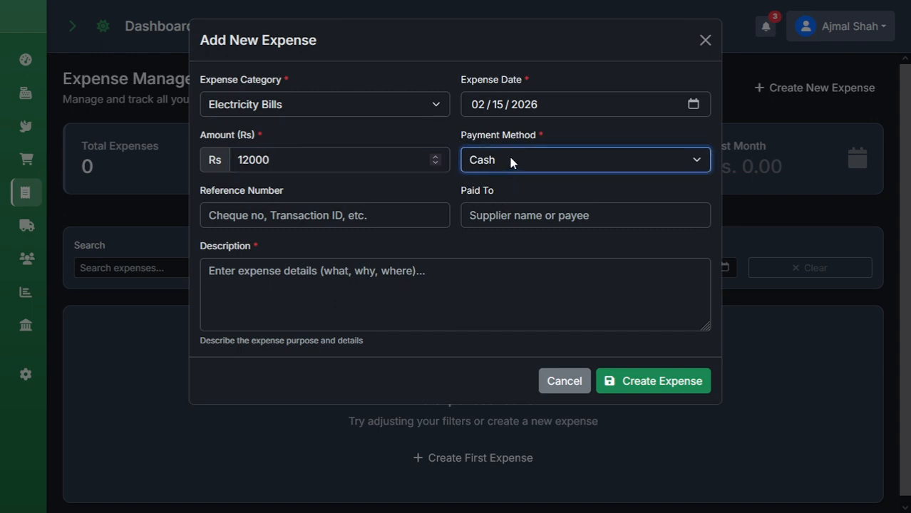
left_click(388, 218)
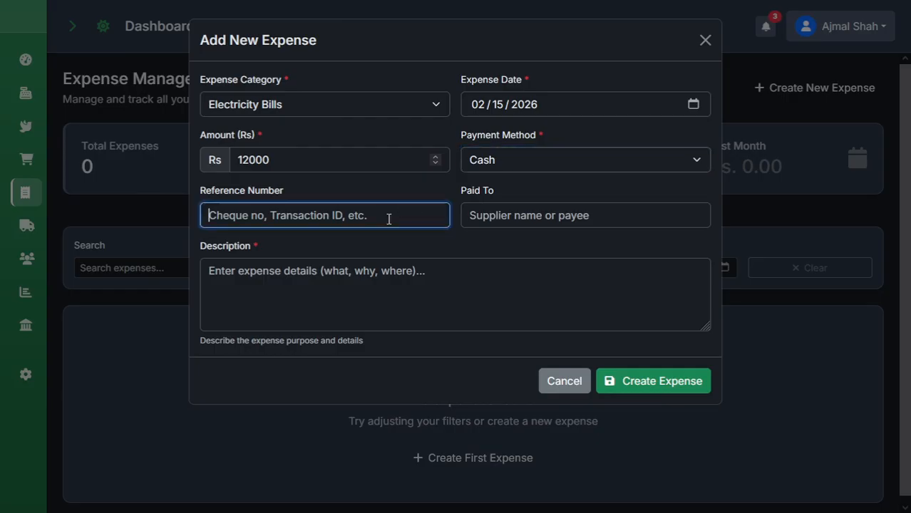
type("00")
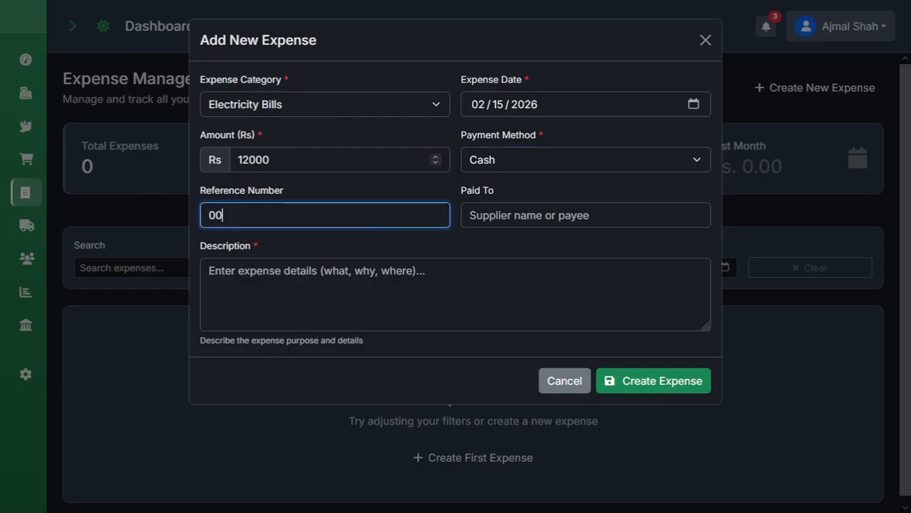
type("00")
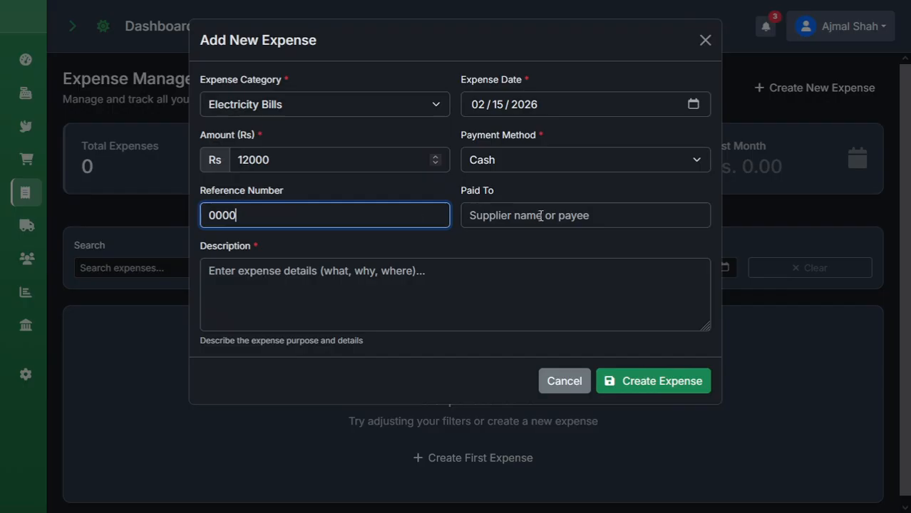
Enter the payee's name and description 'bill....', then create the expense.
left_click(550, 220)
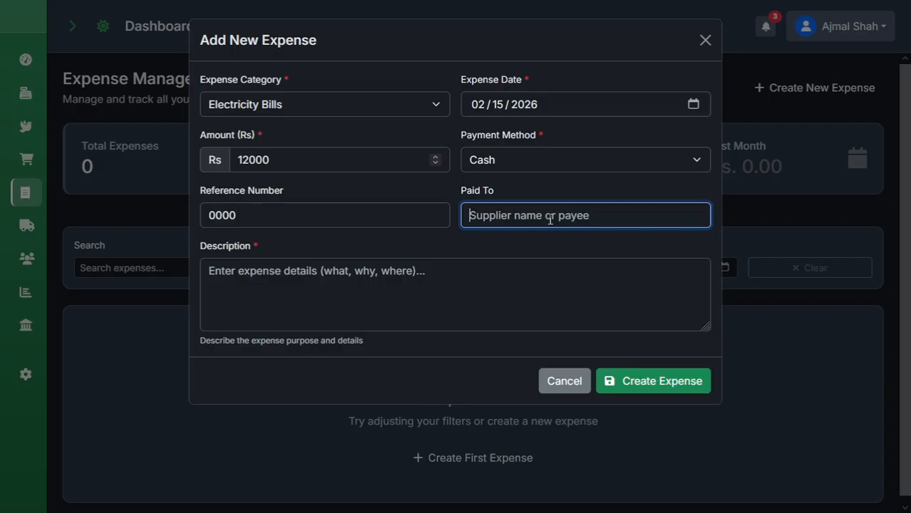
type("Zafar")
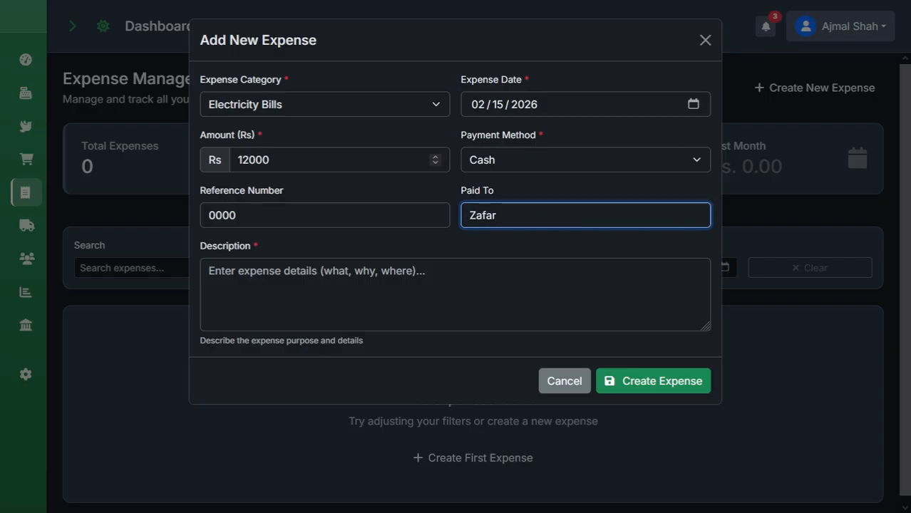
key("Tab")
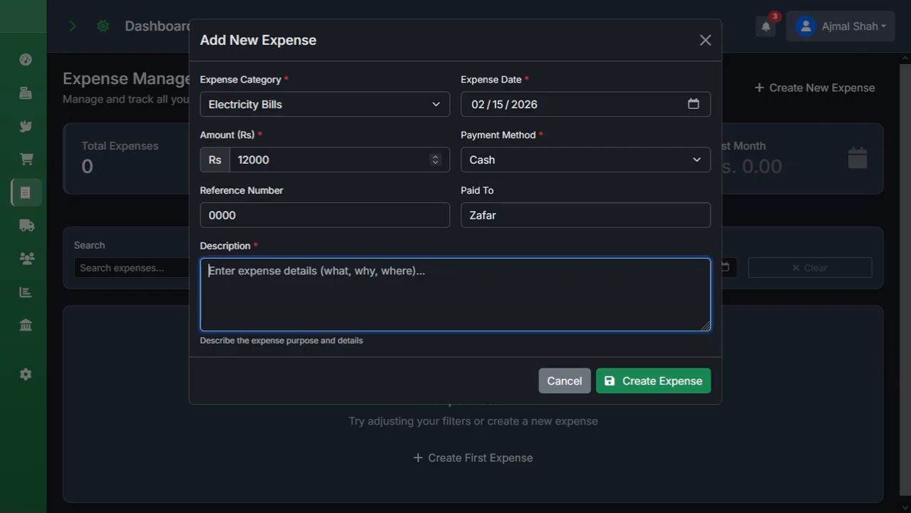
type("bill....")
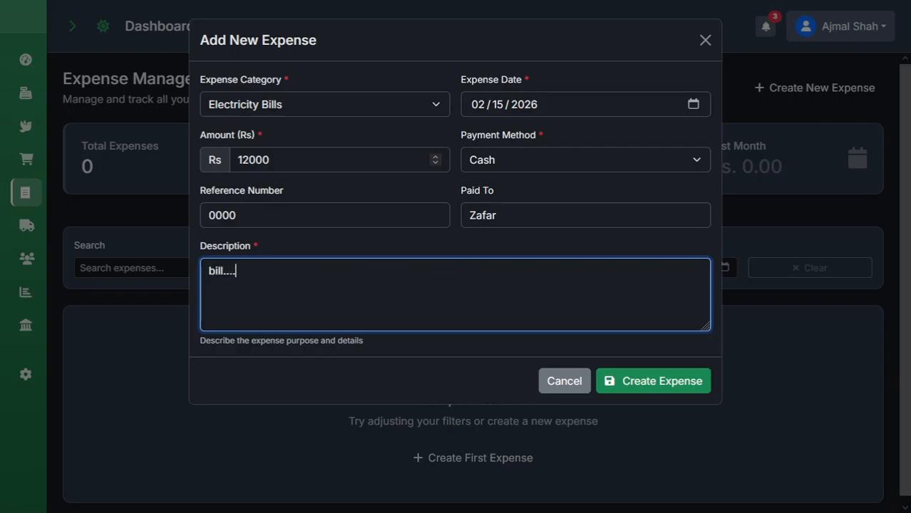
left_click(663, 382)
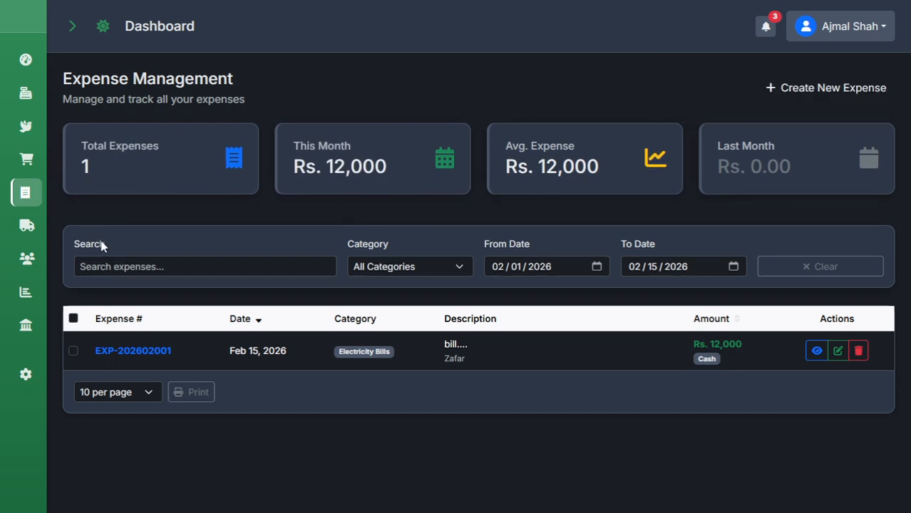
Open the Daily Report for 15 Feb 2026 under Reports and bring up its printable version.
left_click(72, 26)
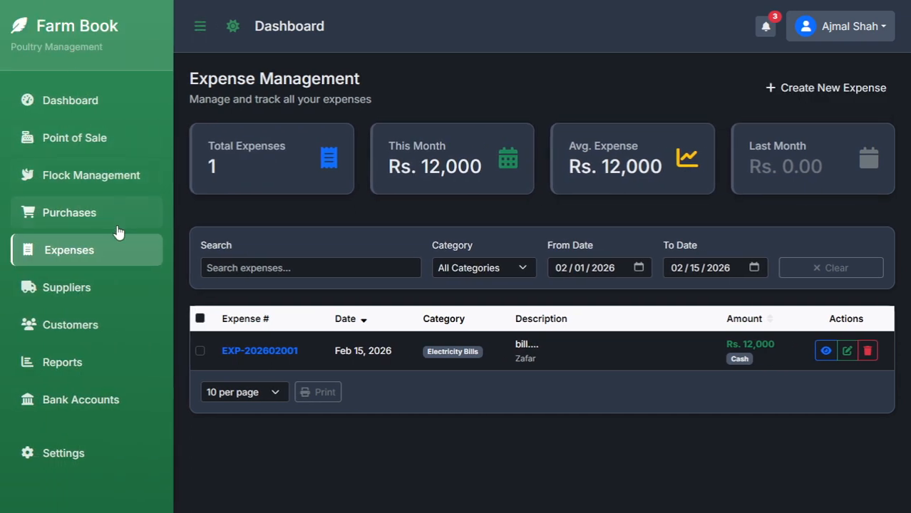
left_click(91, 369)
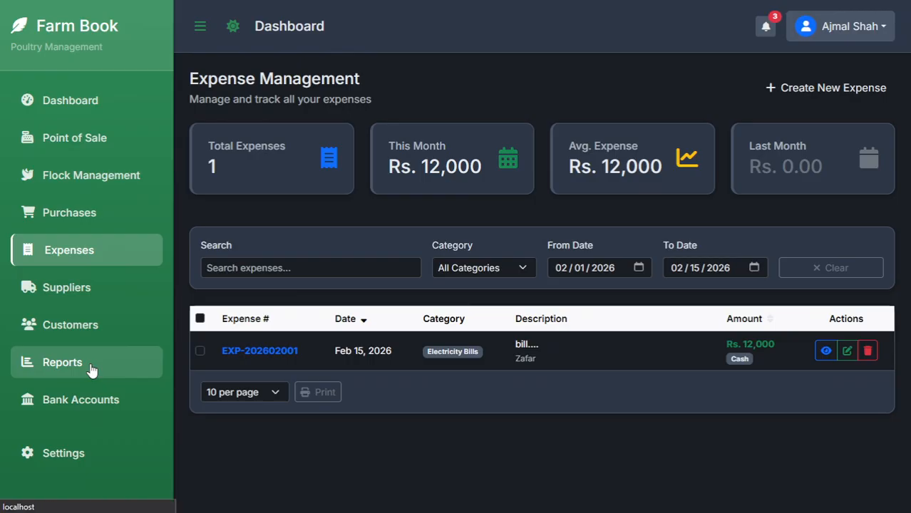
left_click(200, 28)
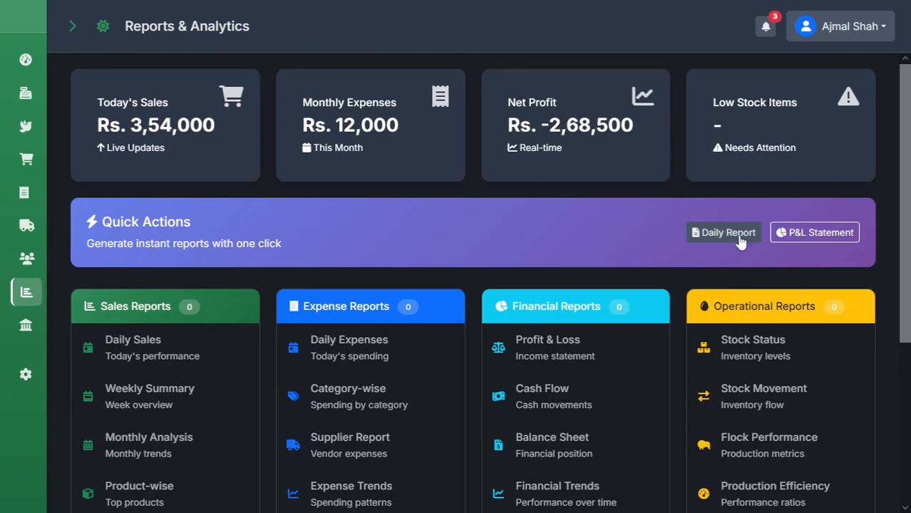
left_click(739, 239)
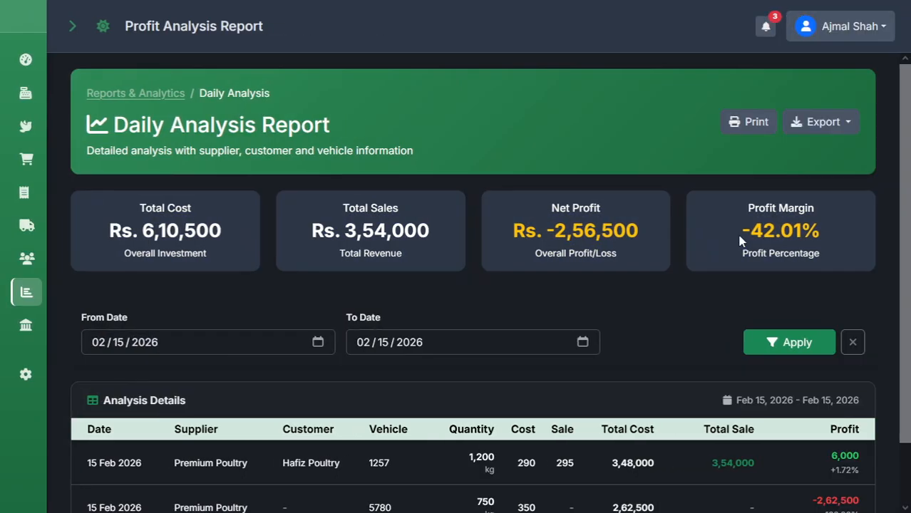
scroll(451, 397, "down", 1)
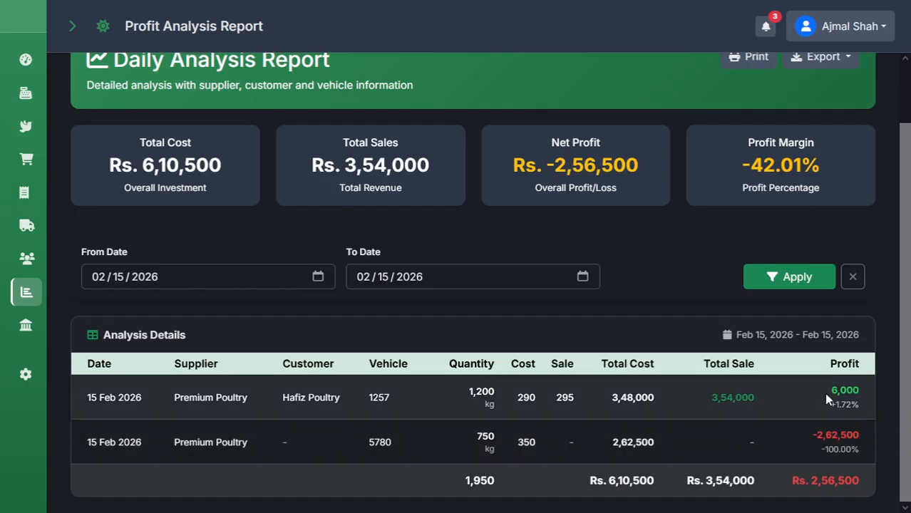
scroll(676, 245, "up", 1)
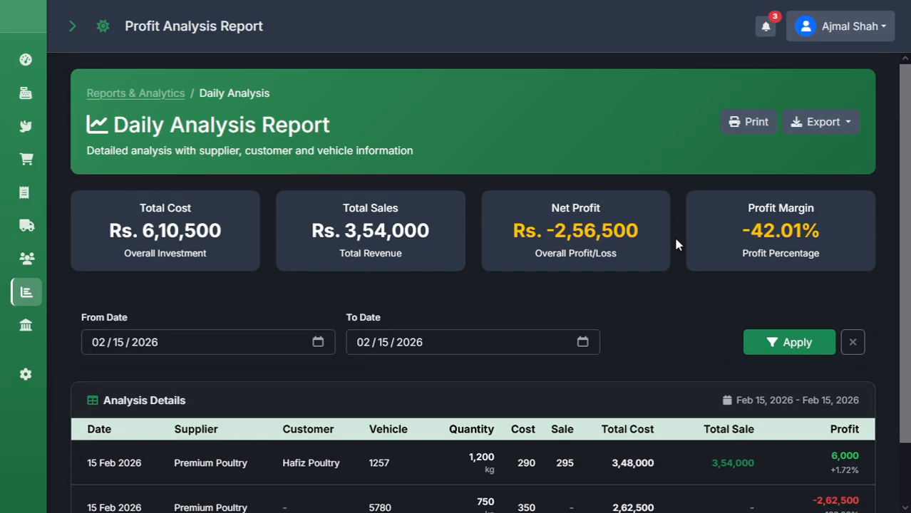
left_click(747, 133)
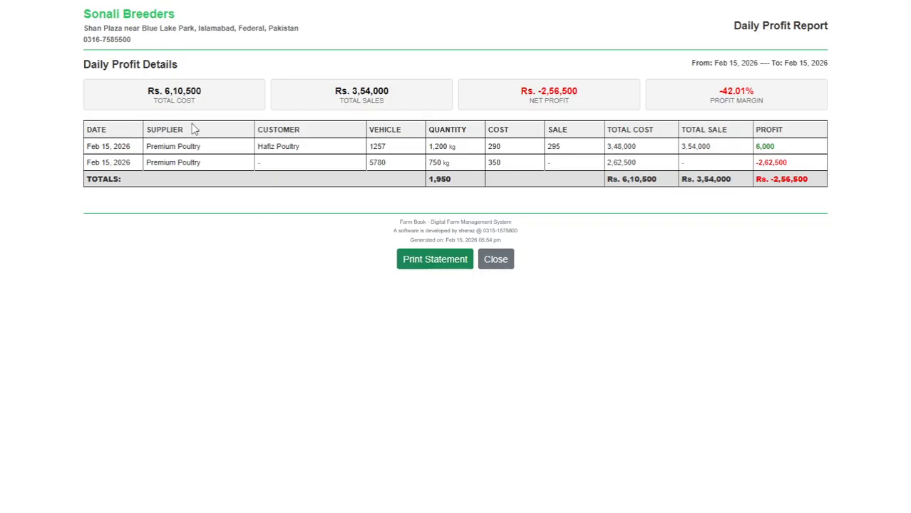
Go back from the printable Daily Profit Report to the Reports & Analytics overview.
mouse_move(112, 2)
left_click(26, 43)
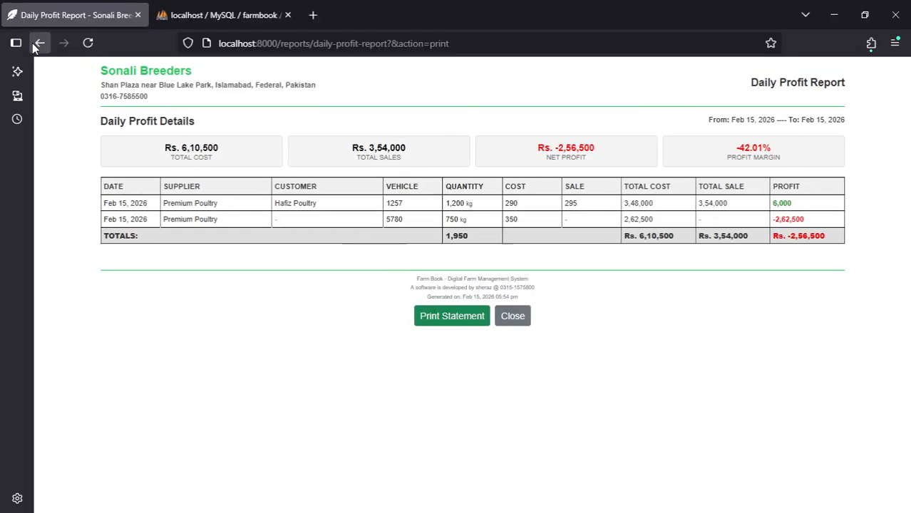
left_click(25, 42)
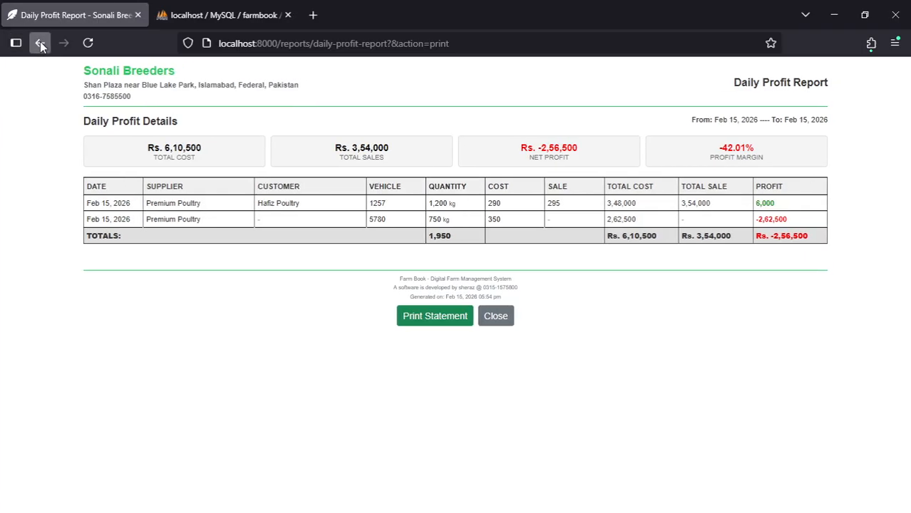
left_click(40, 42)
scroll(70, 388, "down", 2)
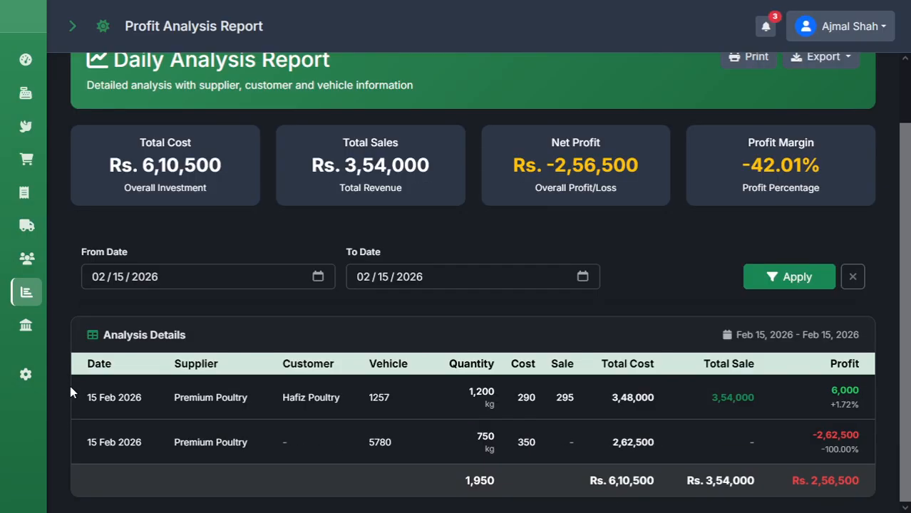
left_click(25, 294)
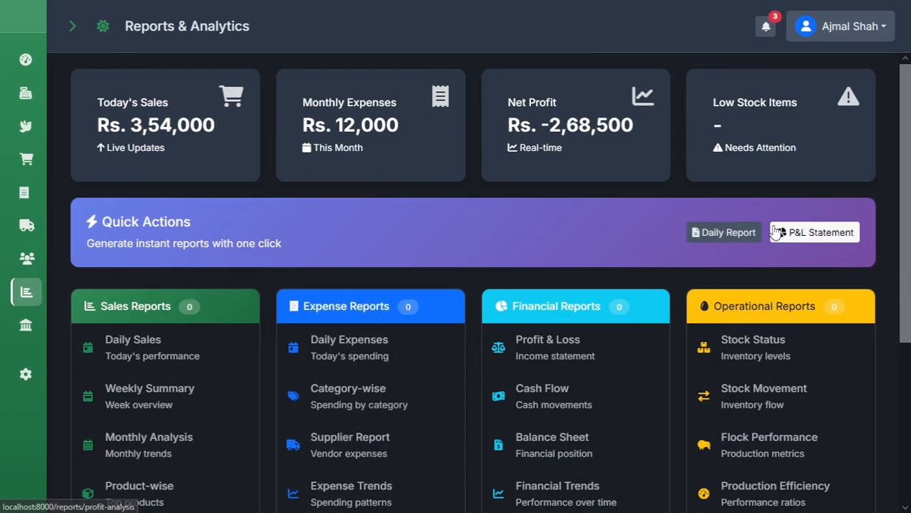
Review the monthly P&L statement for Jan–Feb 2026.
left_click(792, 239)
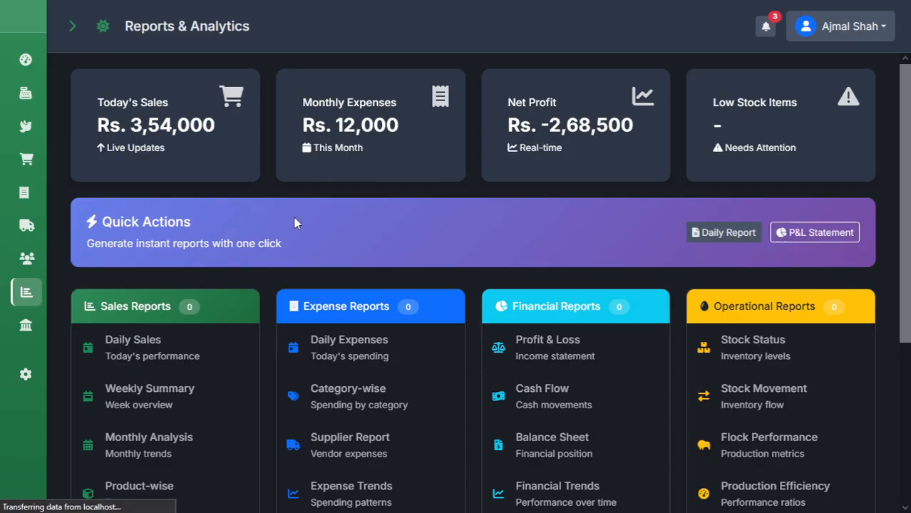
scroll(101, 311, "down", 2)
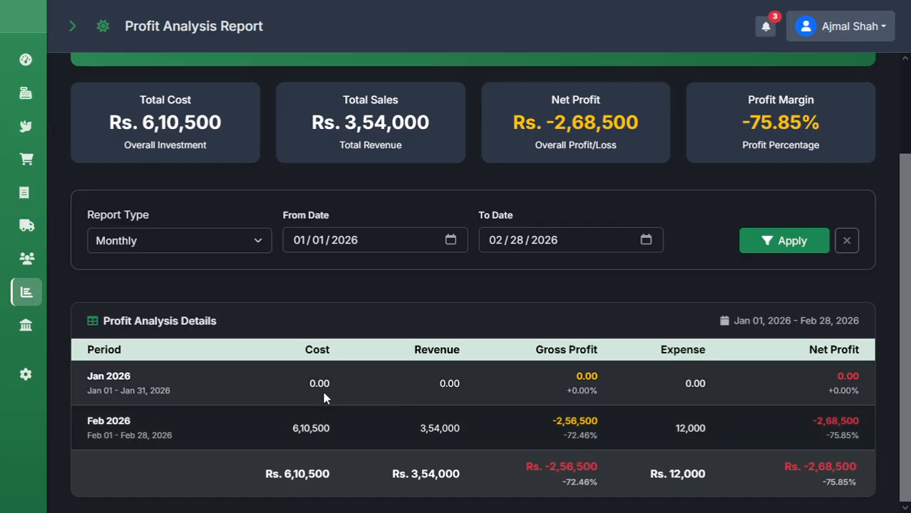
left_click(19, 293)
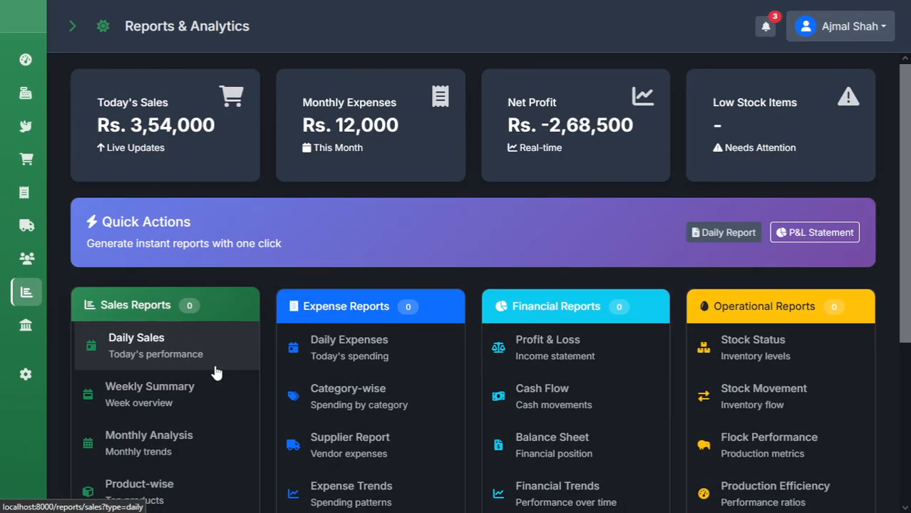
Open the Daily Sales report showing Rs. 3,54,000 from one order for Jan 16–Feb 15.
left_click(216, 372)
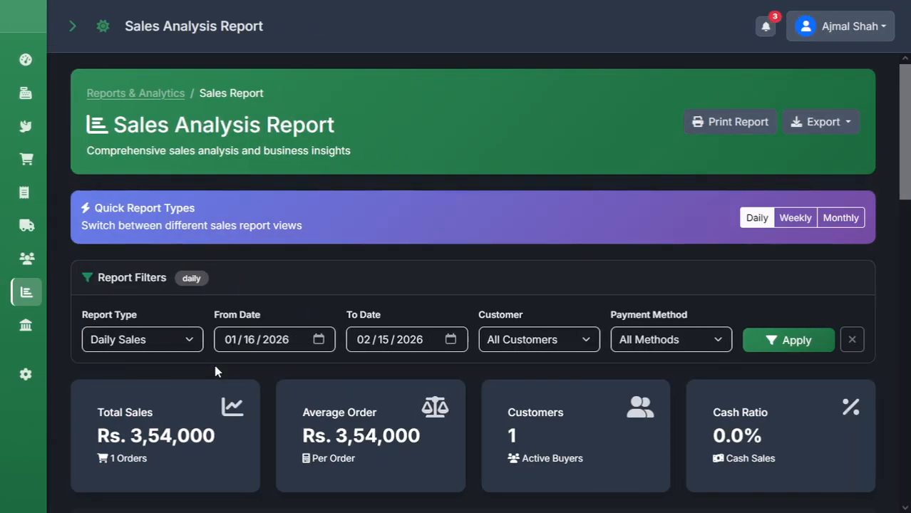
scroll(282, 362, "down", 10)
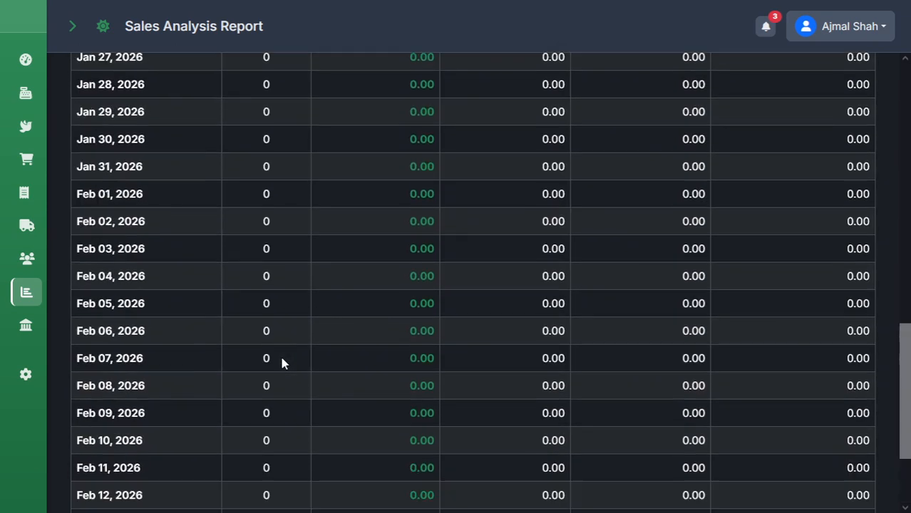
scroll(282, 362, "up", 9)
scroll(282, 364, "up", 1)
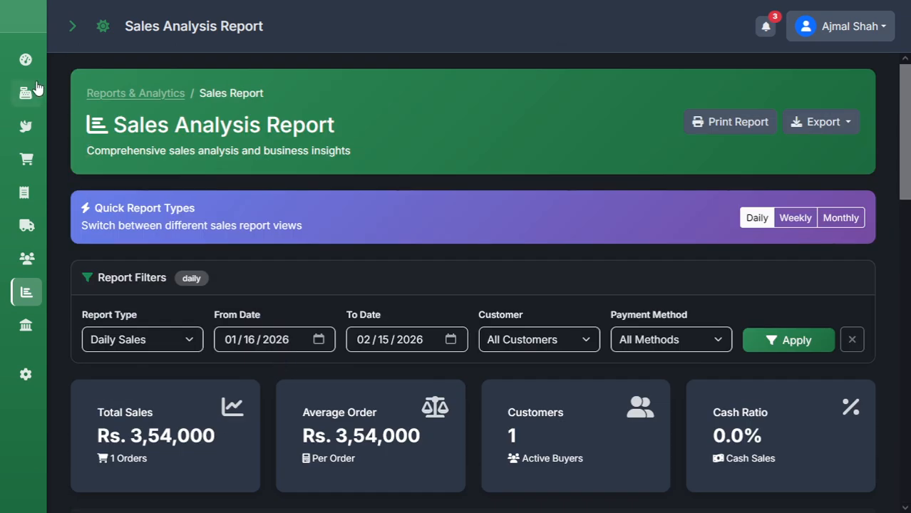
left_click(72, 29)
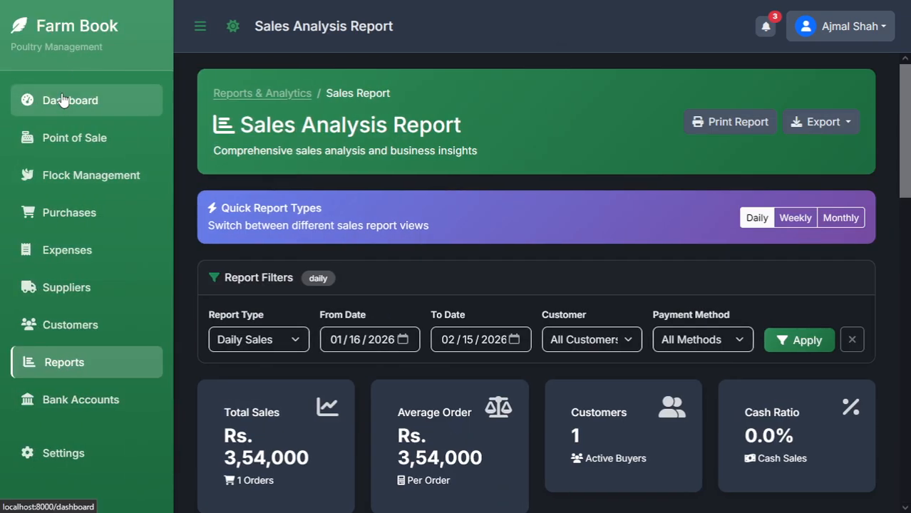
Review the Dashboard's Rs. 3,54,000 sales, Rs. 12,000 expenses and Rs. 3,42,000 net for the month.
left_click(62, 98)
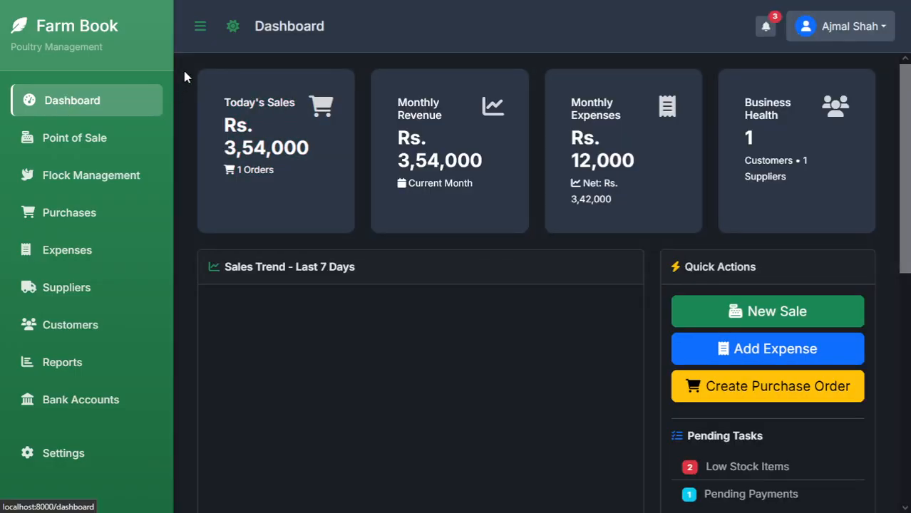
left_click(201, 26)
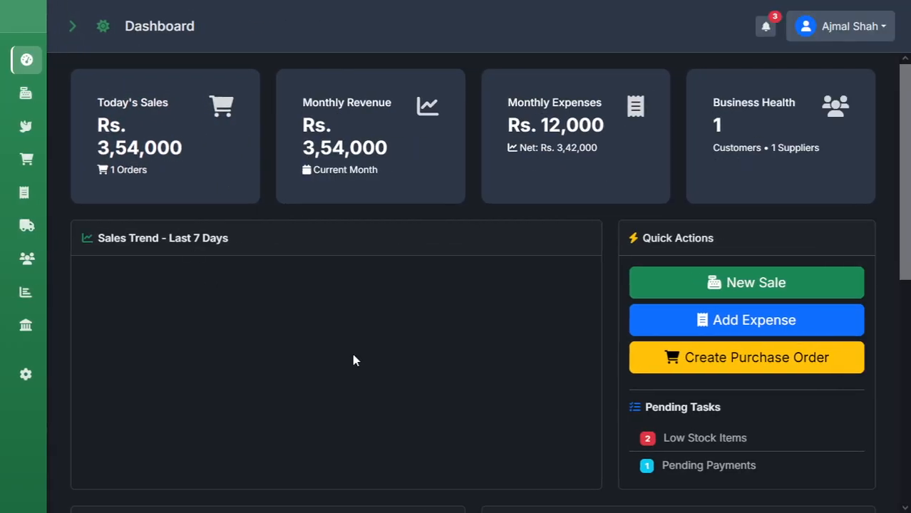
scroll(642, 357, "down", 5)
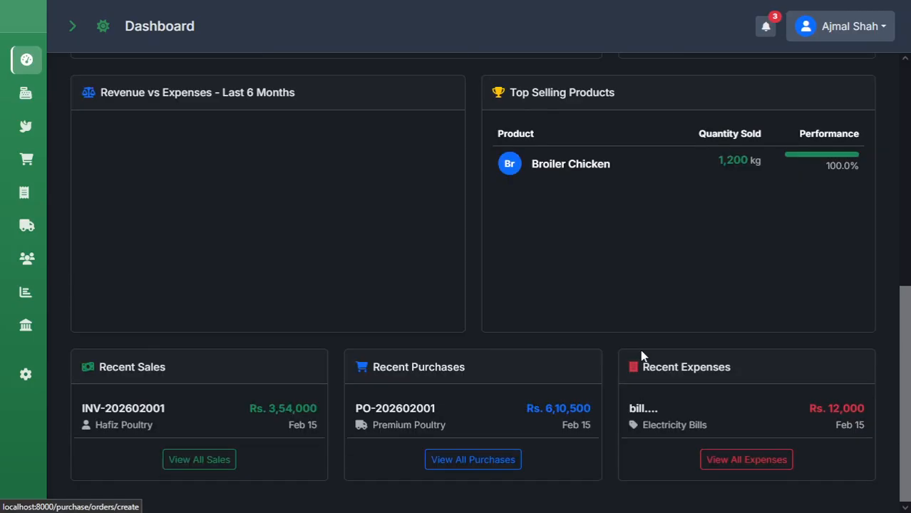
scroll(641, 357, "up", 5)
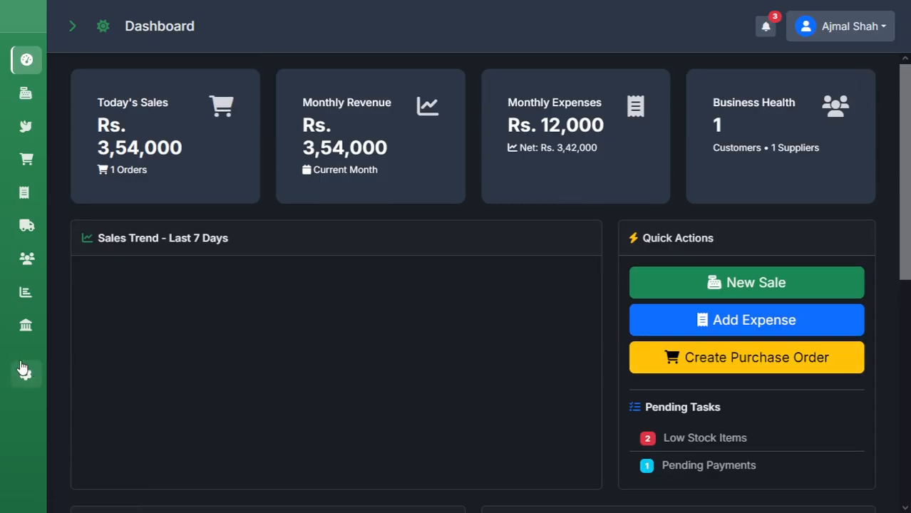
left_click(850, 27)
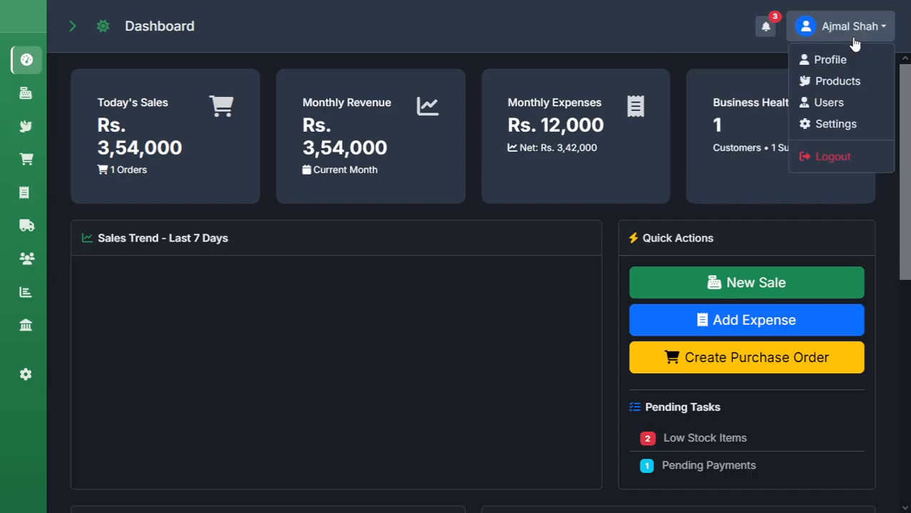
View Users with no team members, then open Manage Products listing four chicken products.
left_click(850, 105)
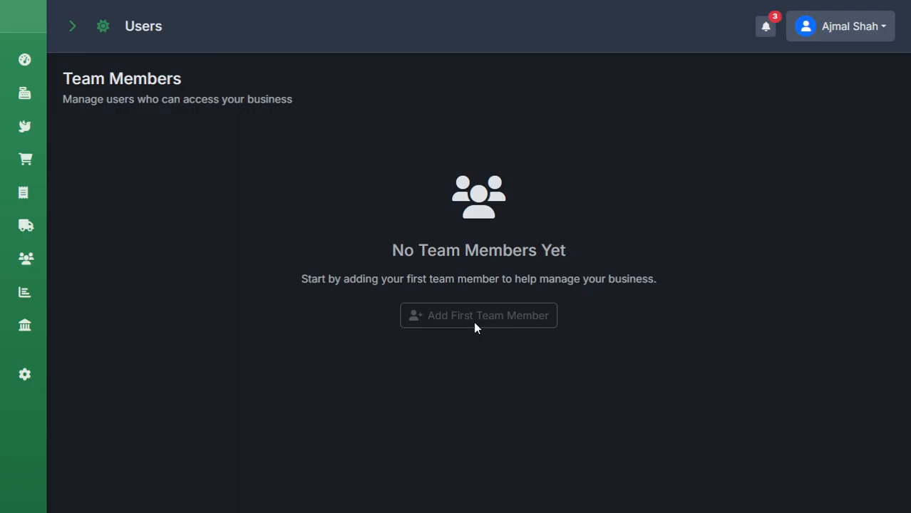
left_click(847, 34)
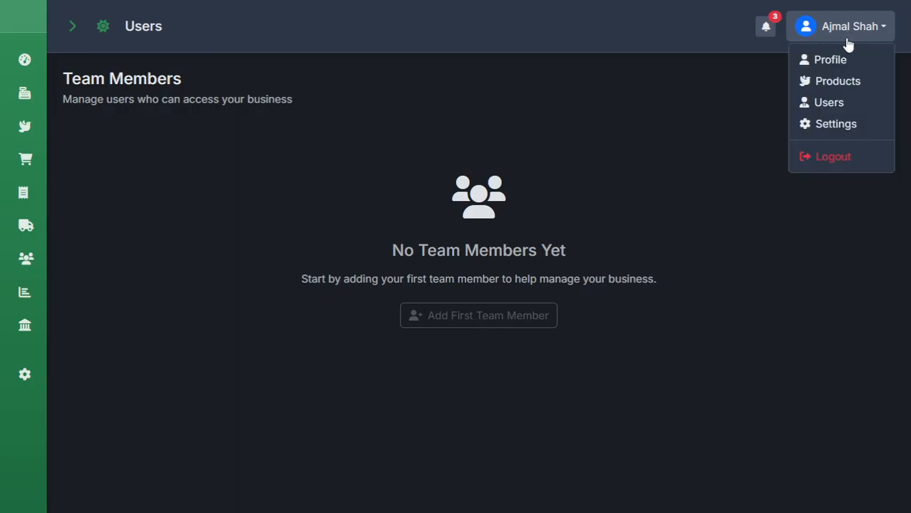
left_click(860, 90)
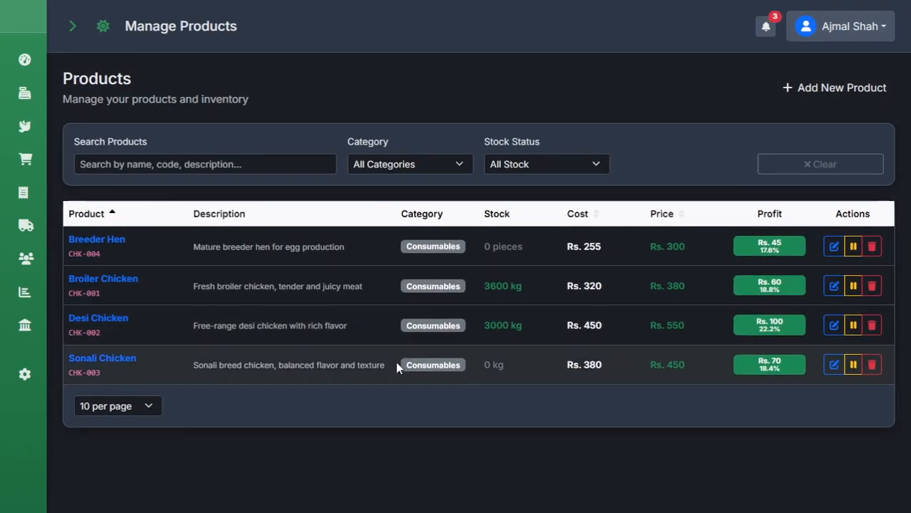